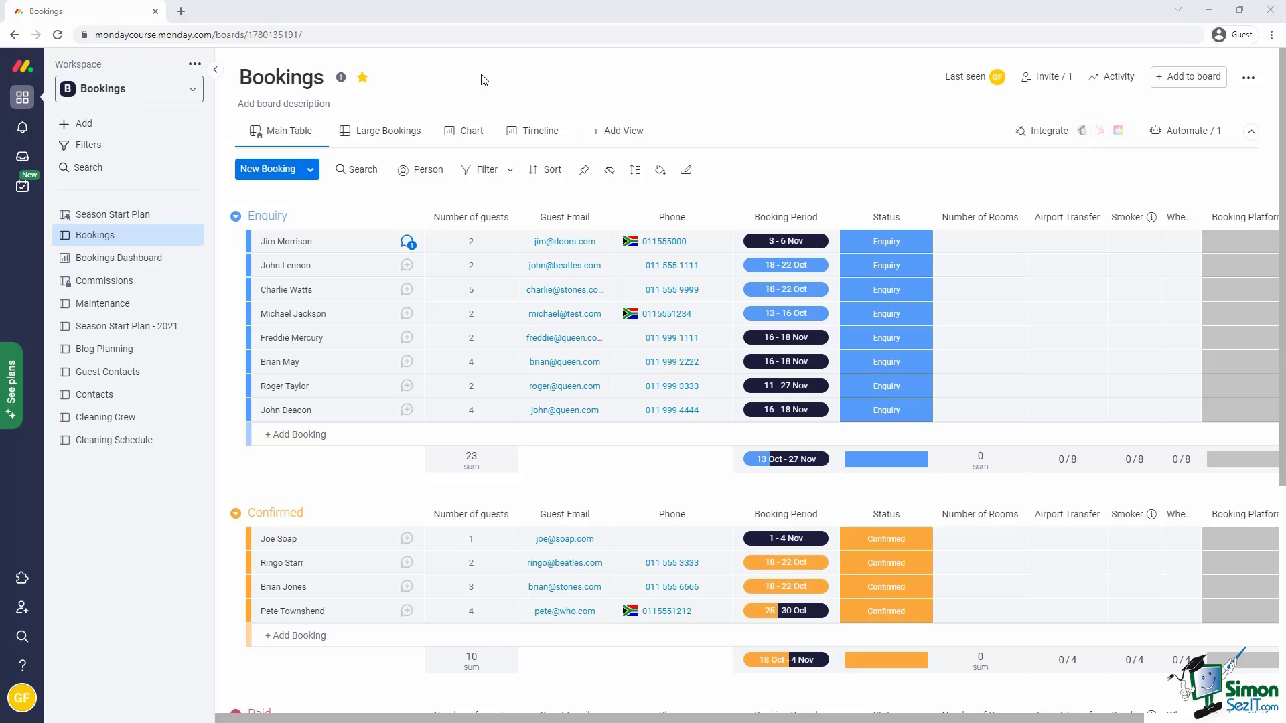
# Step: Add a Calendar view to the Bookings board and show it full screen
pyautogui.click(617, 132)
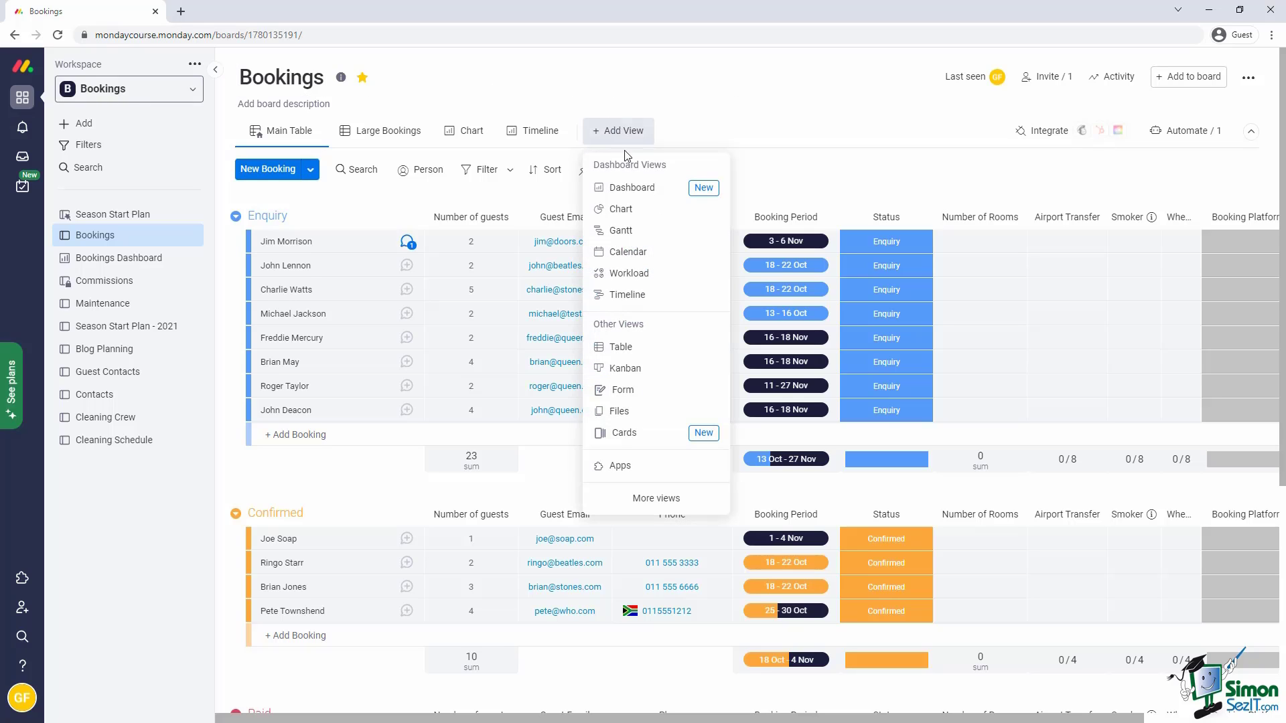
pyautogui.click(627, 251)
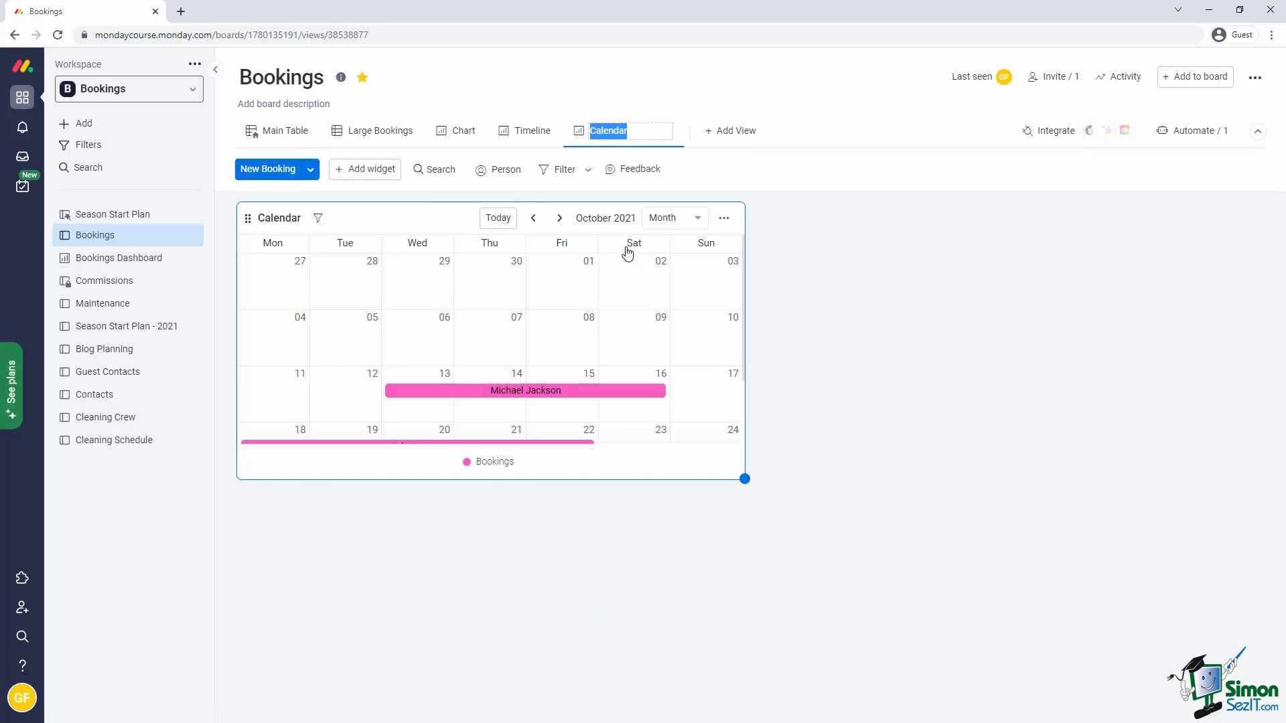
pyautogui.click(724, 218)
pyautogui.click(762, 251)
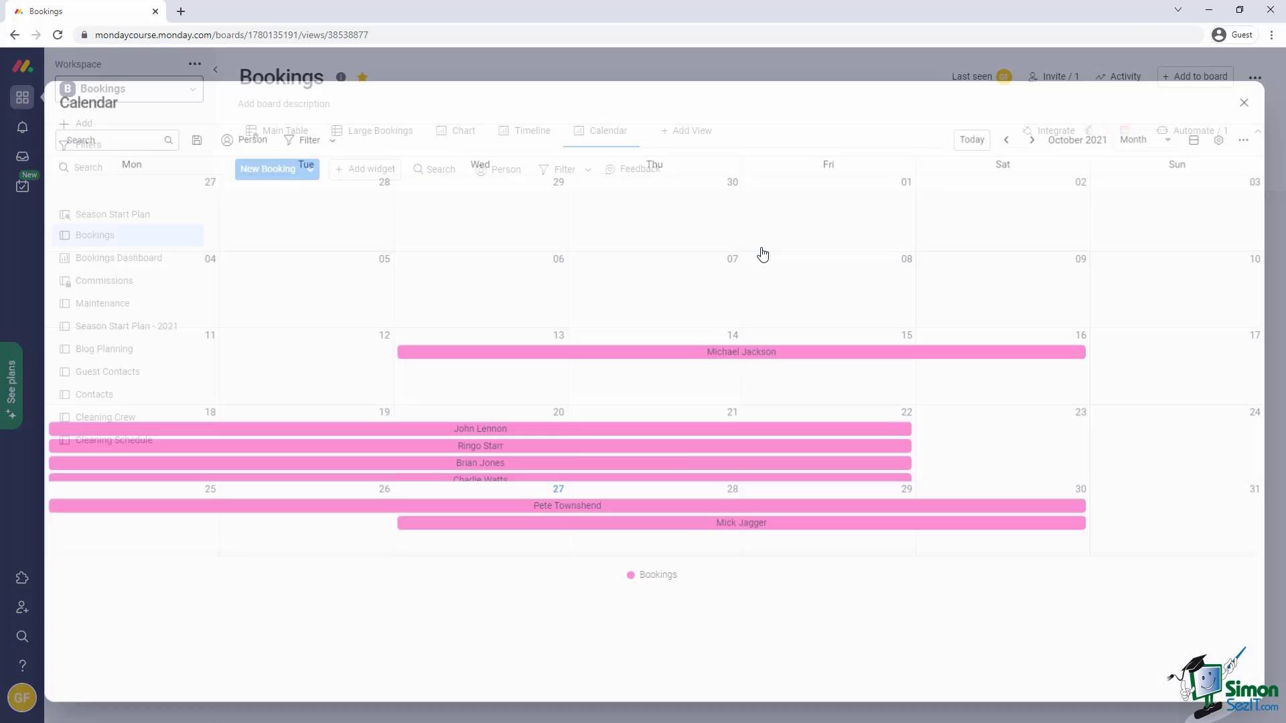
# Step: Colour the calendar's booking bars by Status and expand Additional Settings
pyautogui.click(1217, 134)
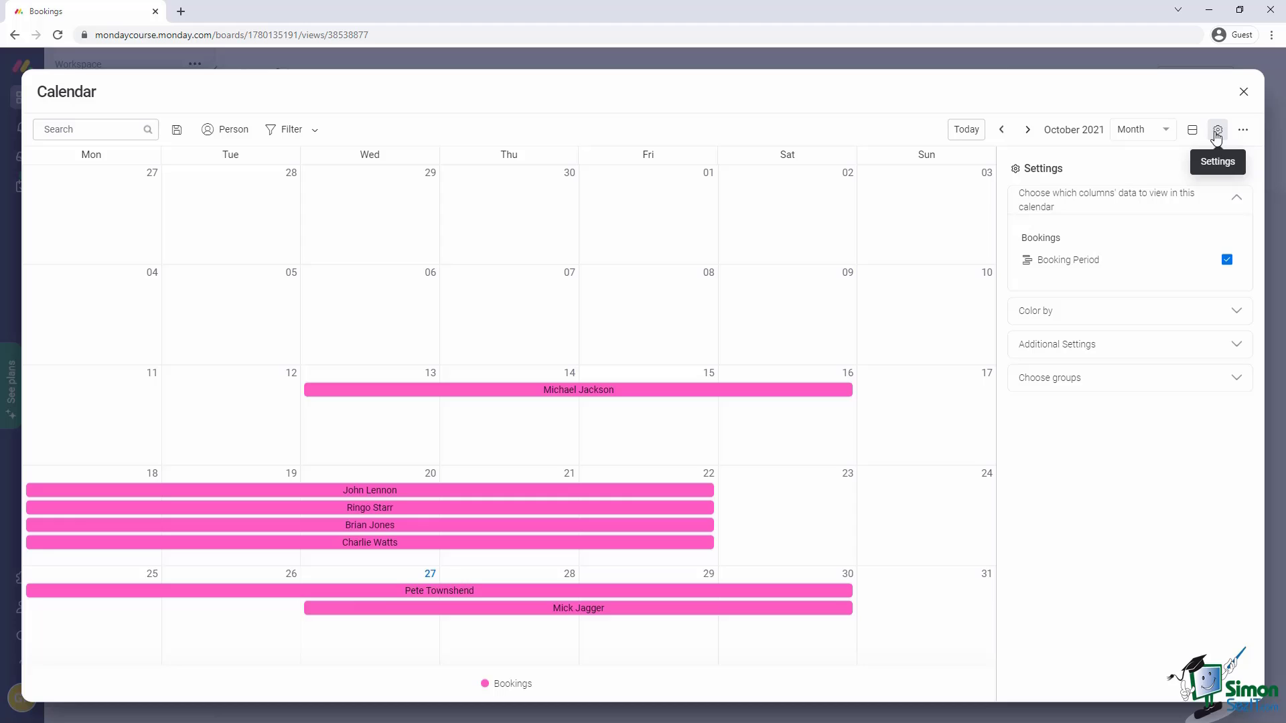
pyautogui.click(1108, 315)
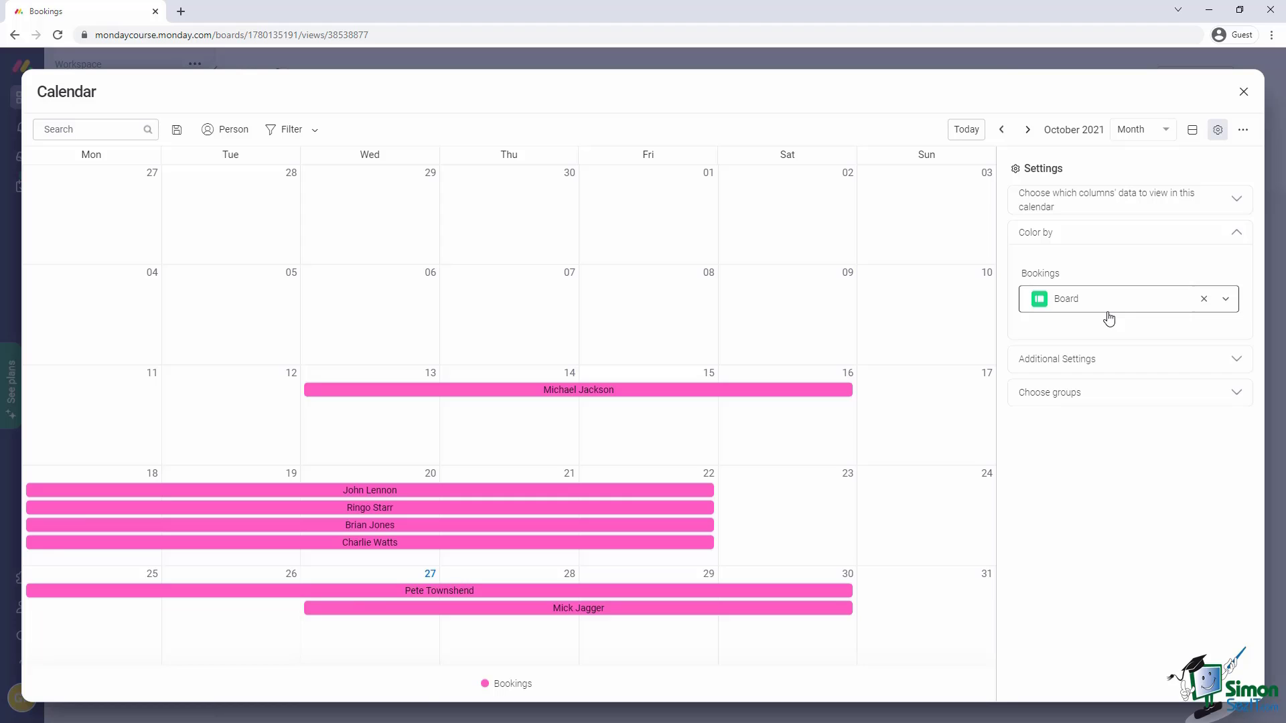
pyautogui.click(1108, 310)
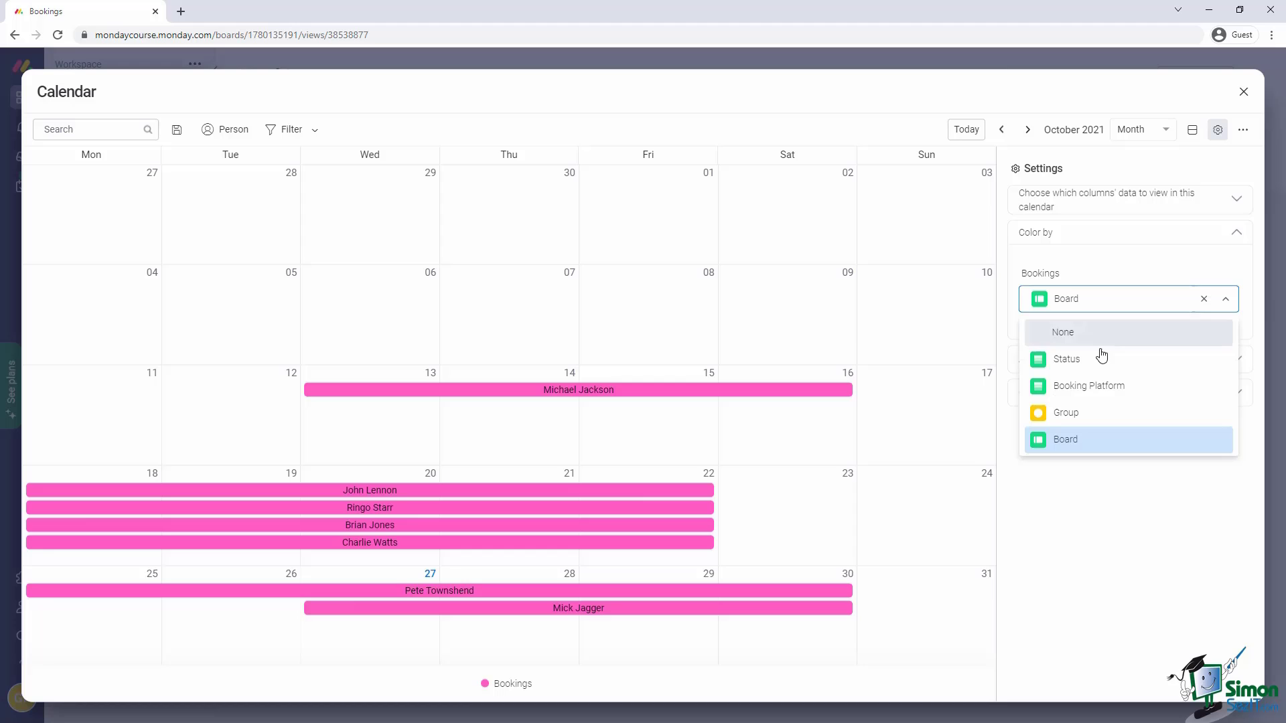
pyautogui.click(1094, 368)
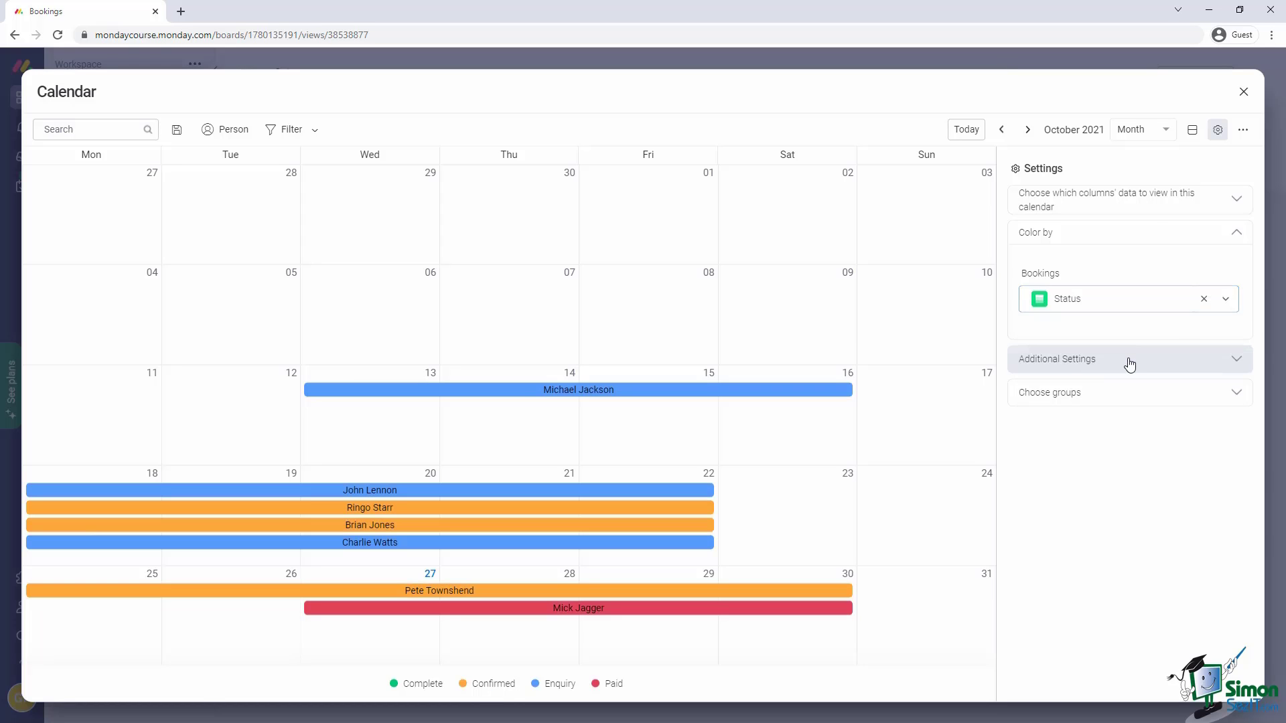
pyautogui.click(1130, 362)
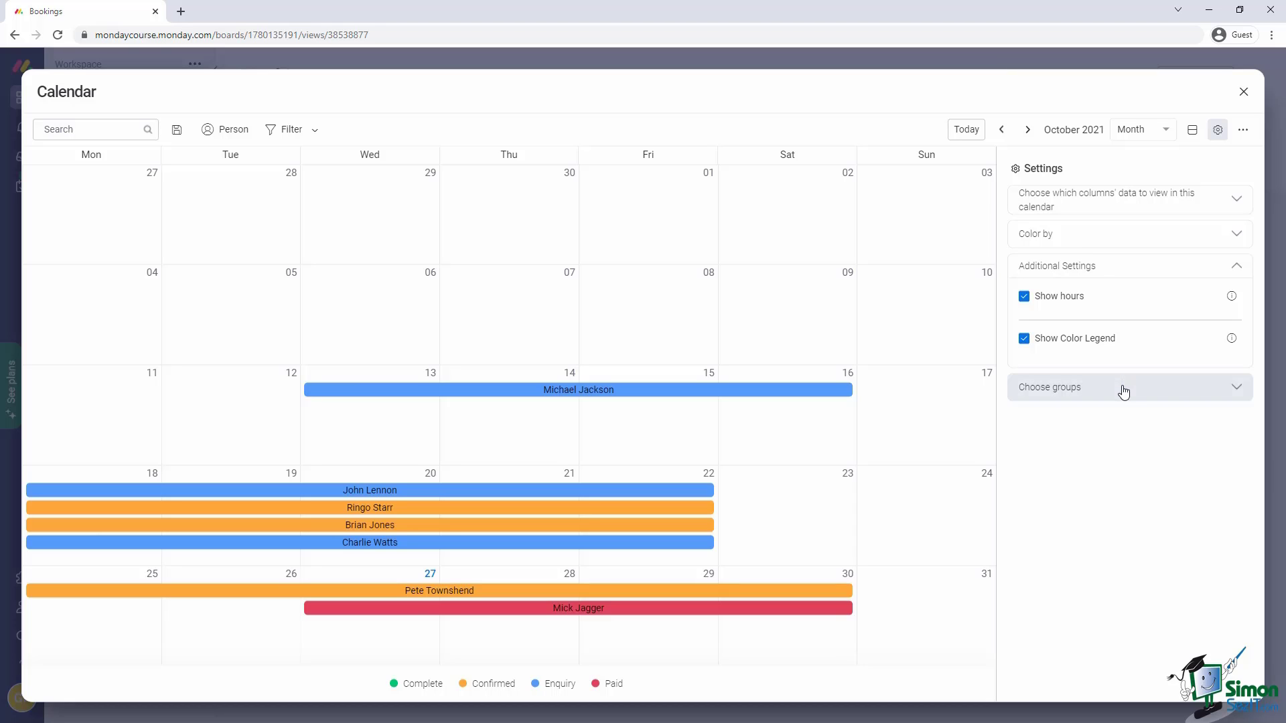
# Step: Uncheck the Complete group in the calendar's groups, then close the full-screen calendar
pyautogui.click(1123, 391)
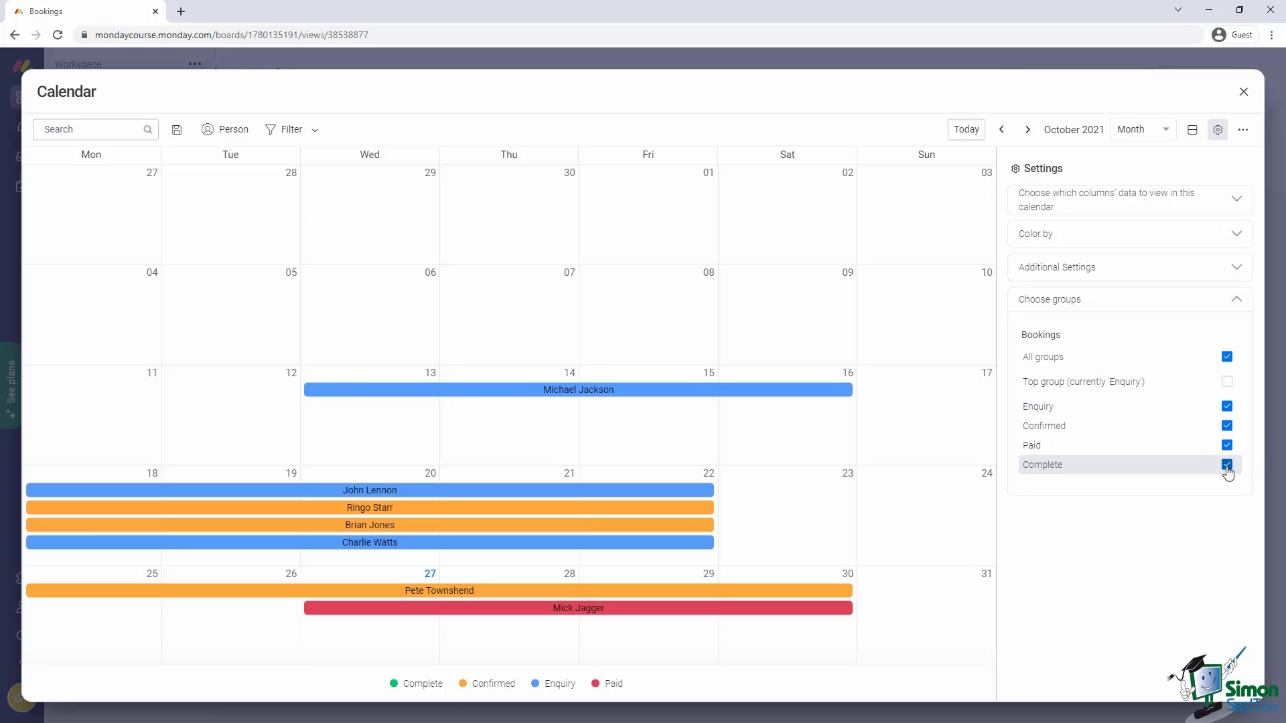
pyautogui.click(1227, 466)
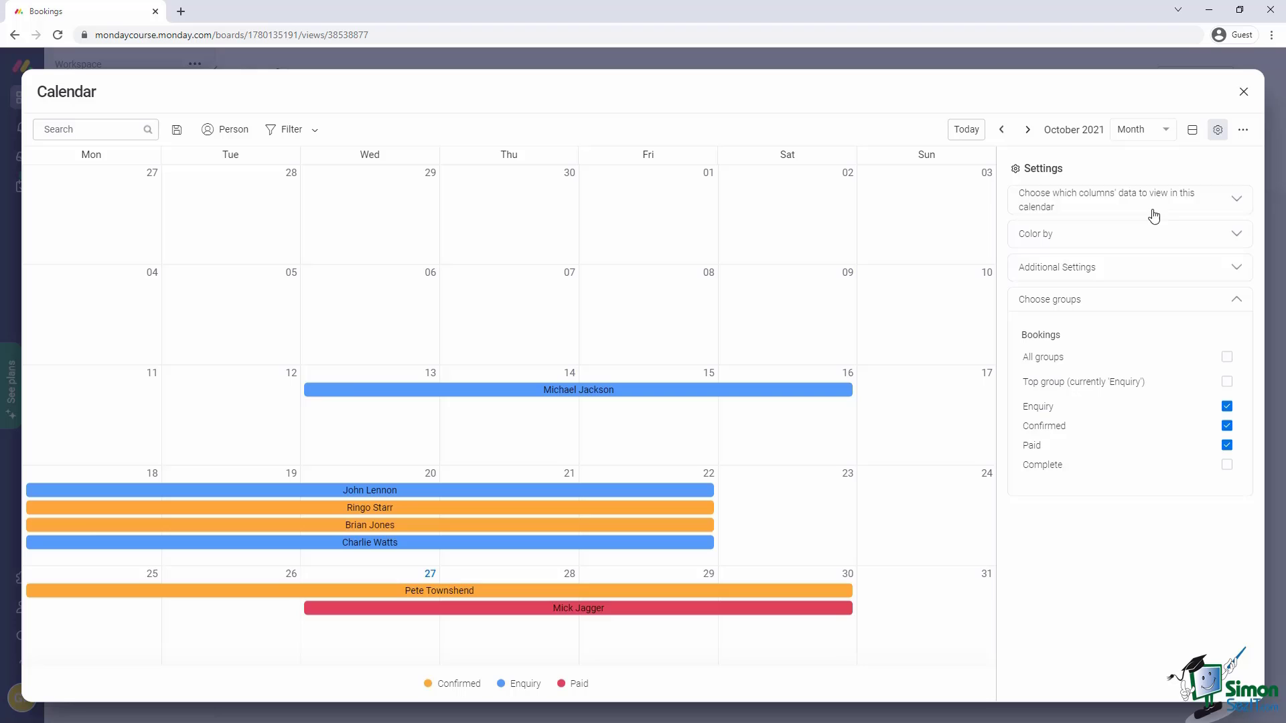
pyautogui.click(1242, 93)
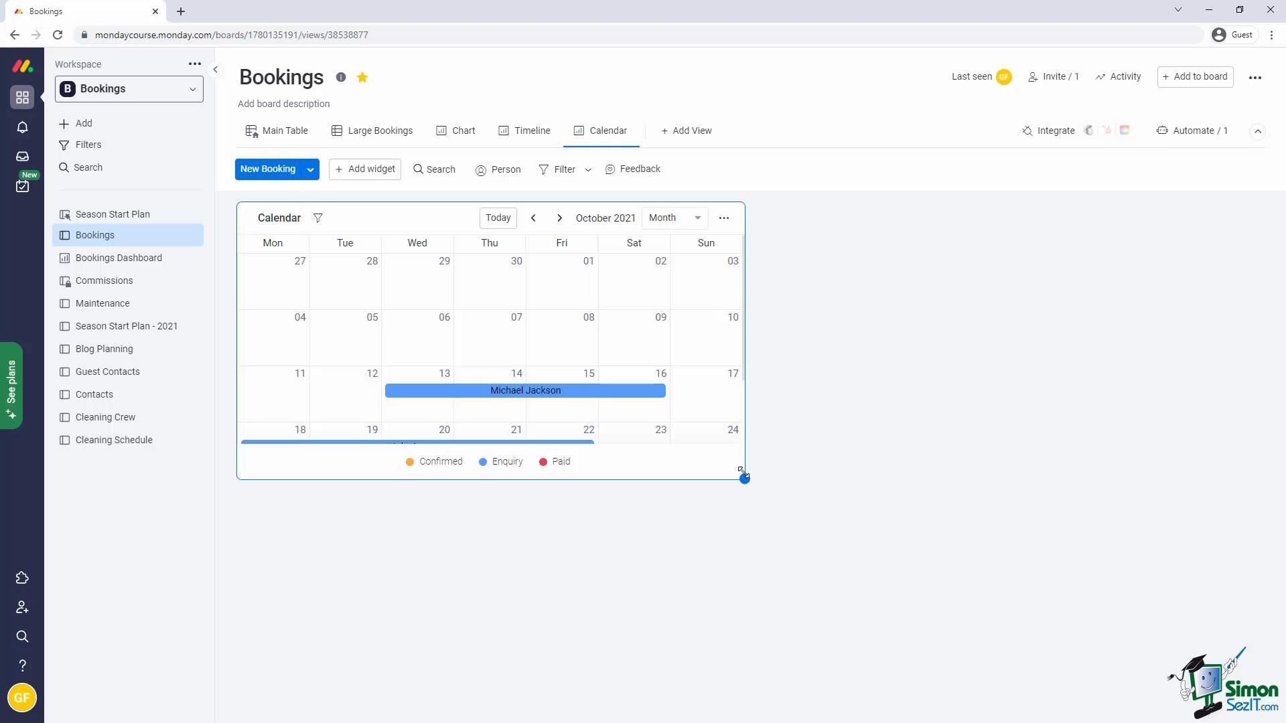
# Step: Widen the calendar widget to fill the board area, then switch back to Main Table
pyautogui.moveTo(745, 478); pyautogui.dragTo(1220, 676)
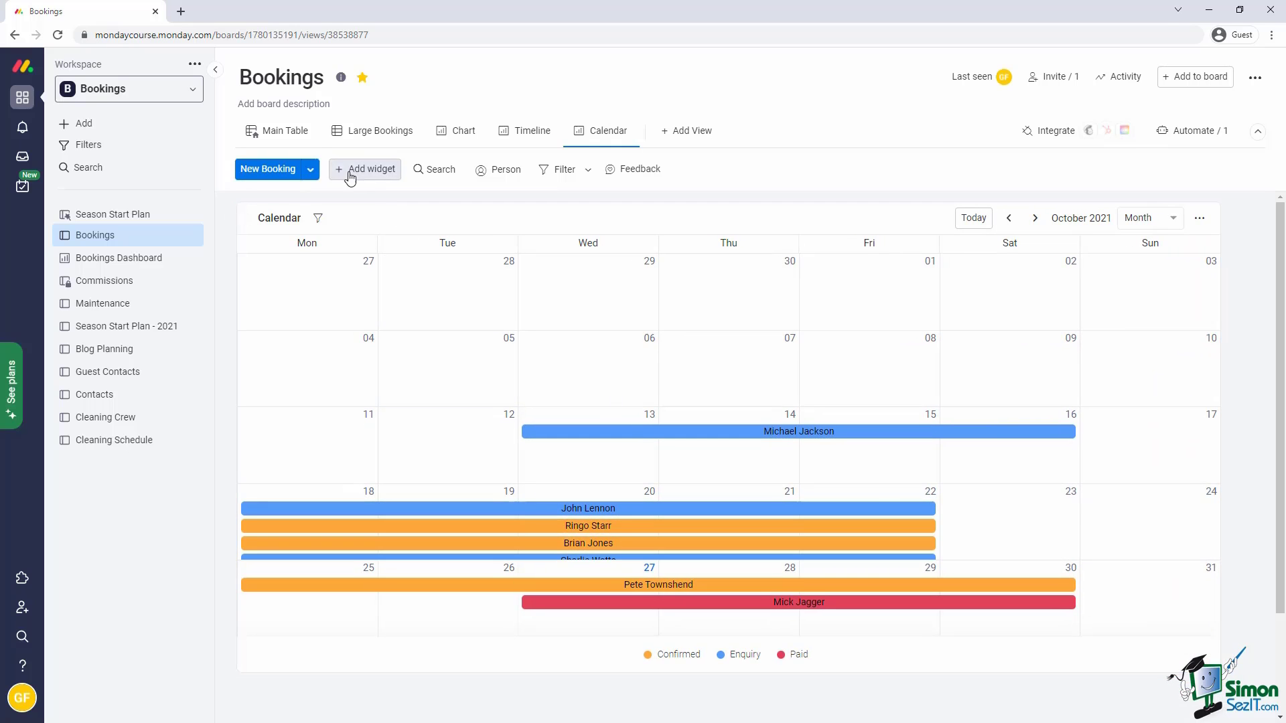
pyautogui.click(277, 131)
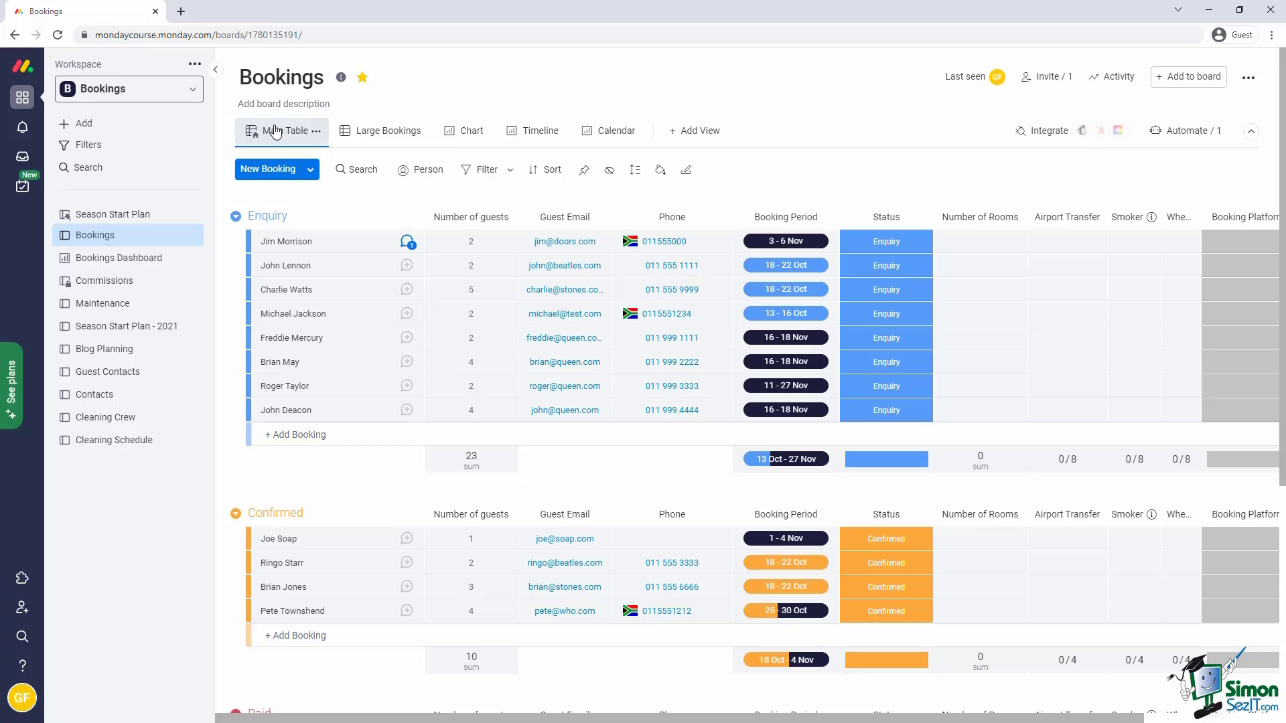
# Step: Add a view named Workload to Bookings and show its weekly chart full screen
pyautogui.click(685, 138)
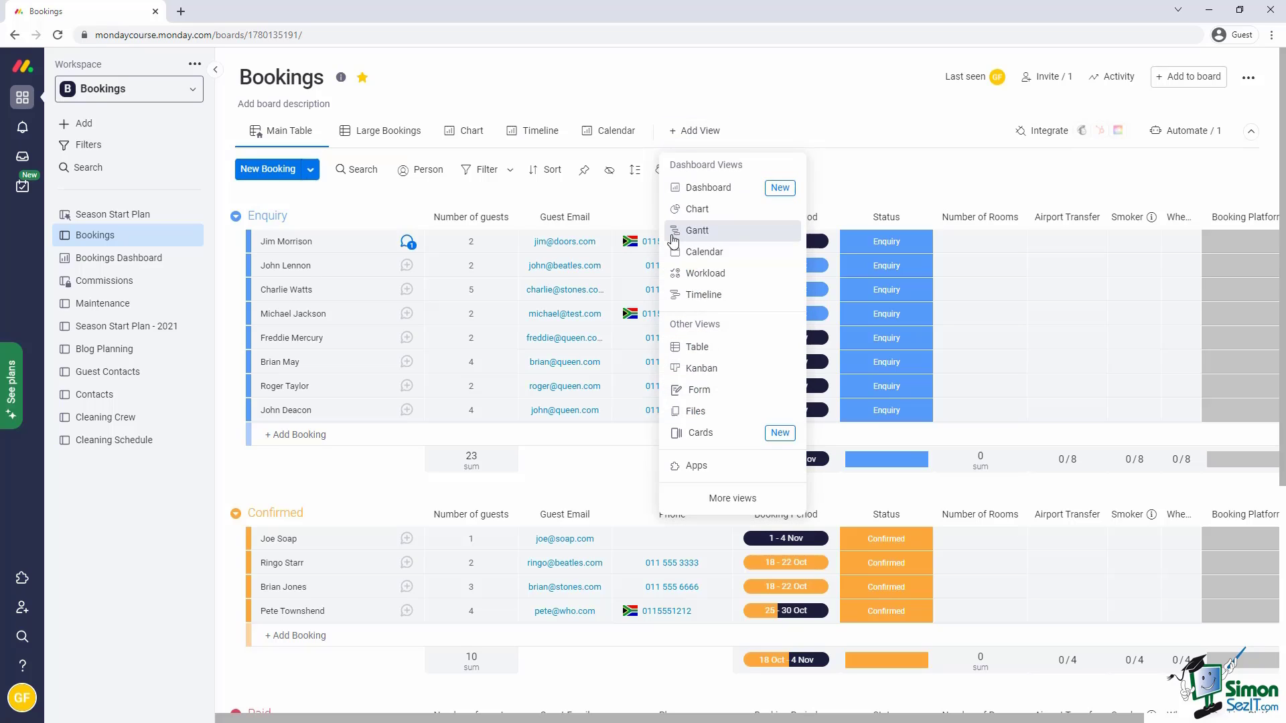
pyautogui.click(695, 276)
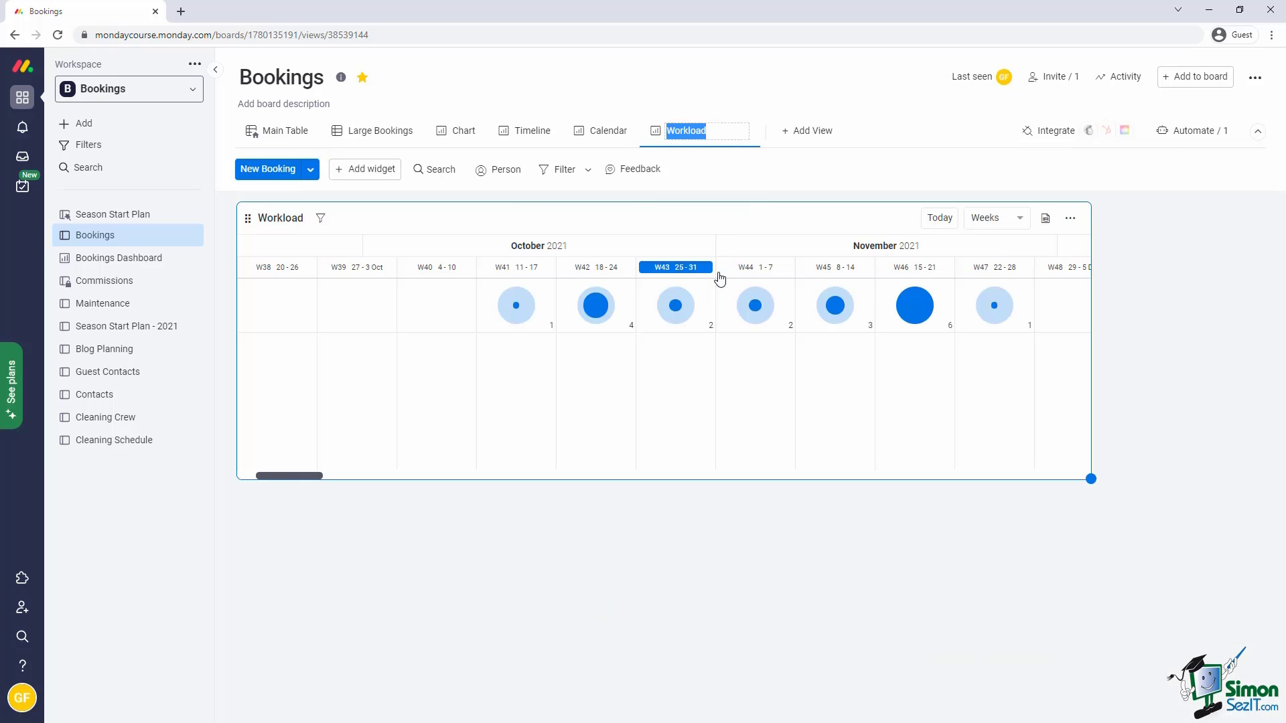
pyautogui.click(729, 164)
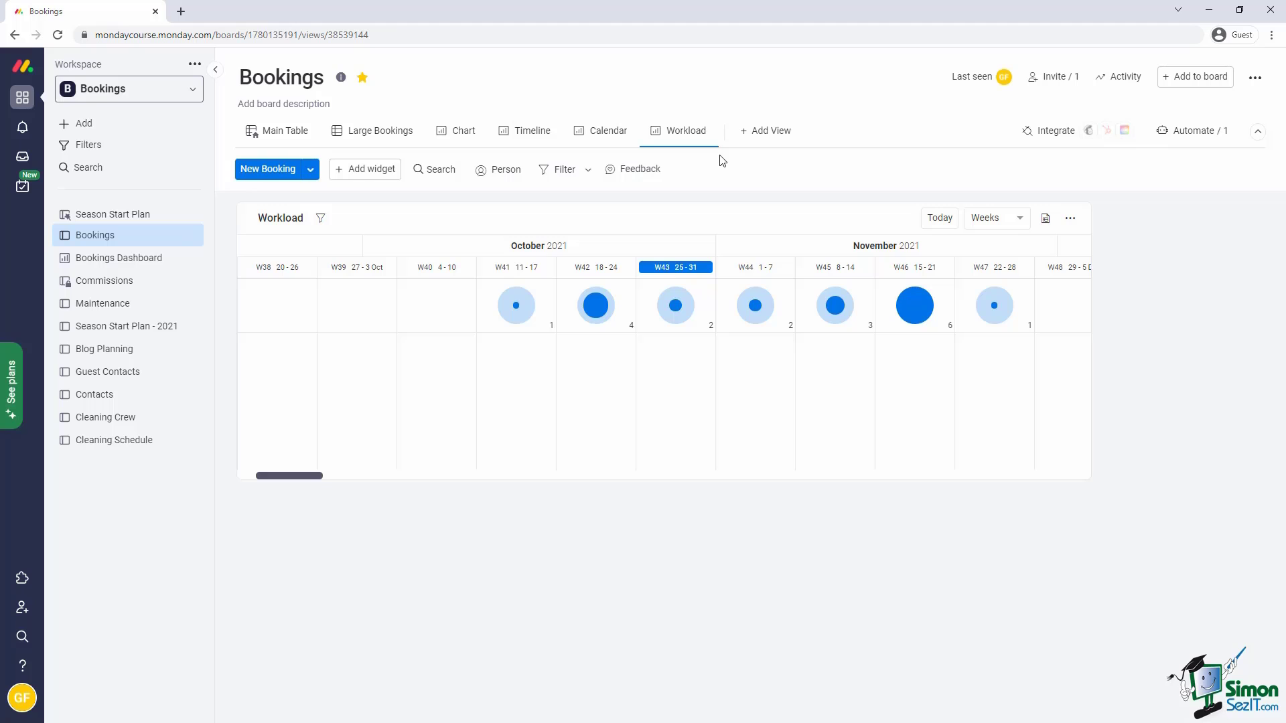
pyautogui.click(1070, 219)
pyautogui.click(1040, 281)
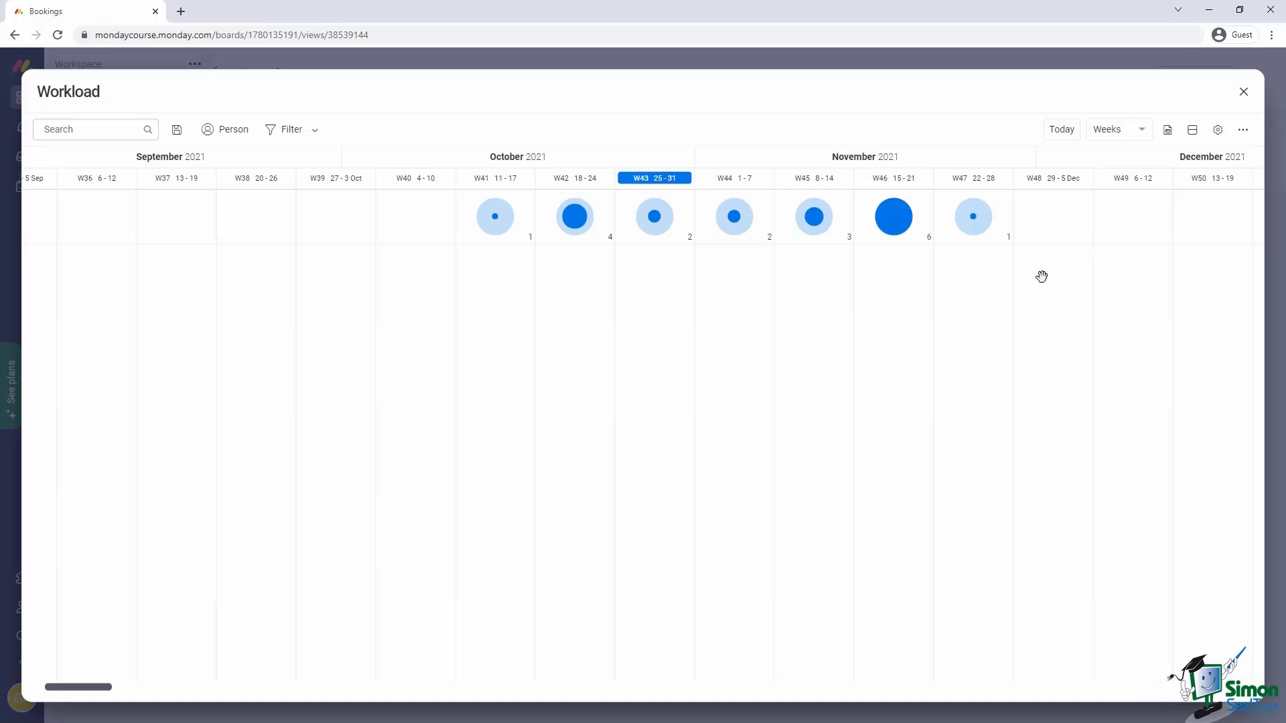
pyautogui.click(1142, 134)
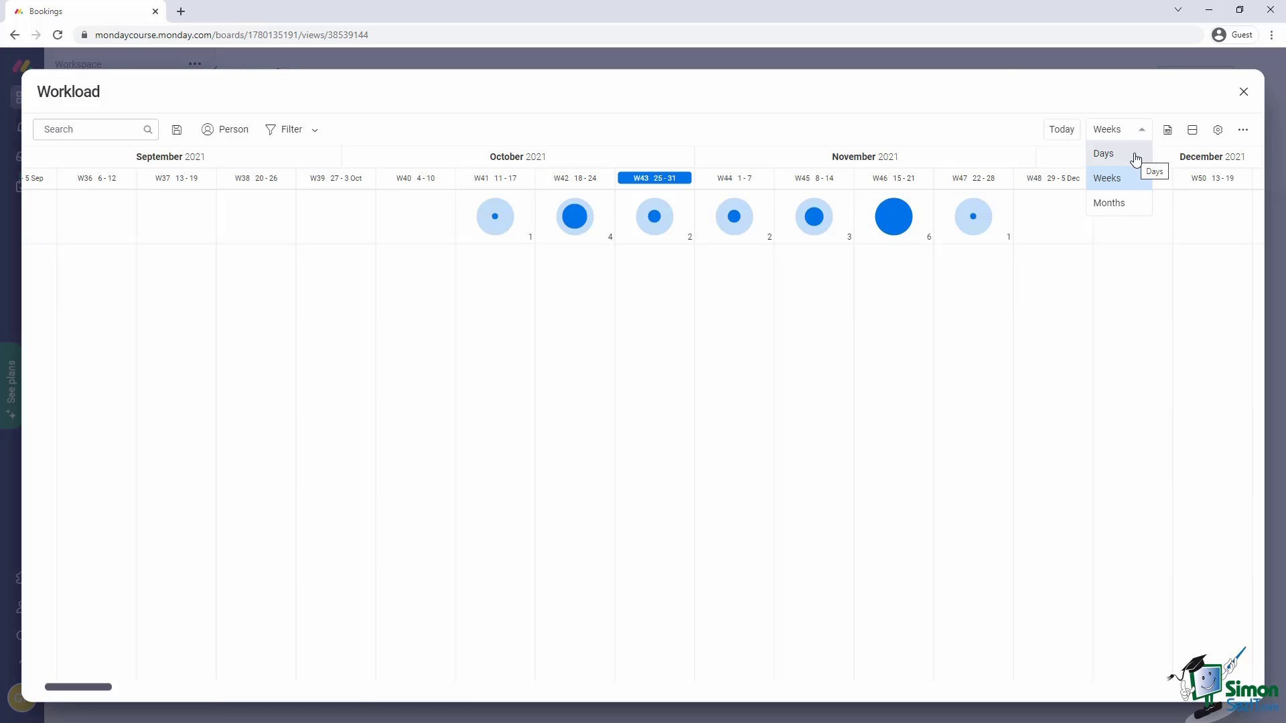
# Step: Switch the workload timeline to Days and measure effort by Number of guests
pyautogui.click(1134, 153)
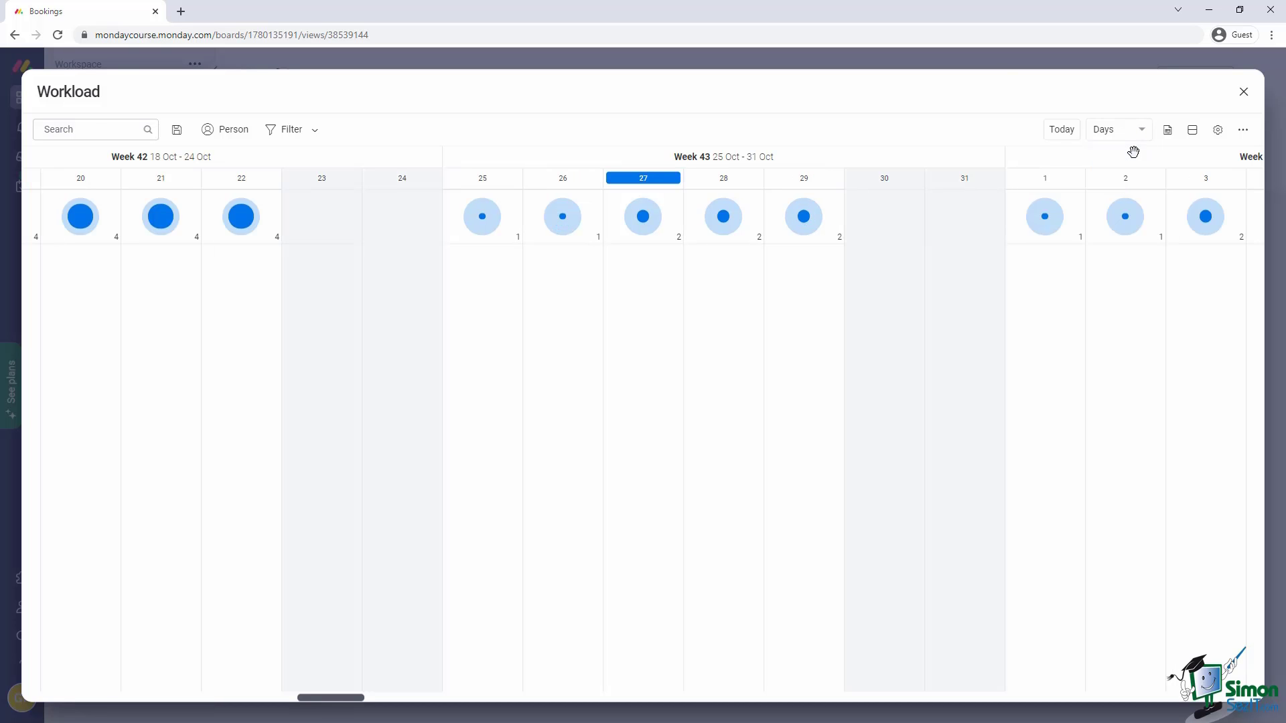
pyautogui.click(1217, 130)
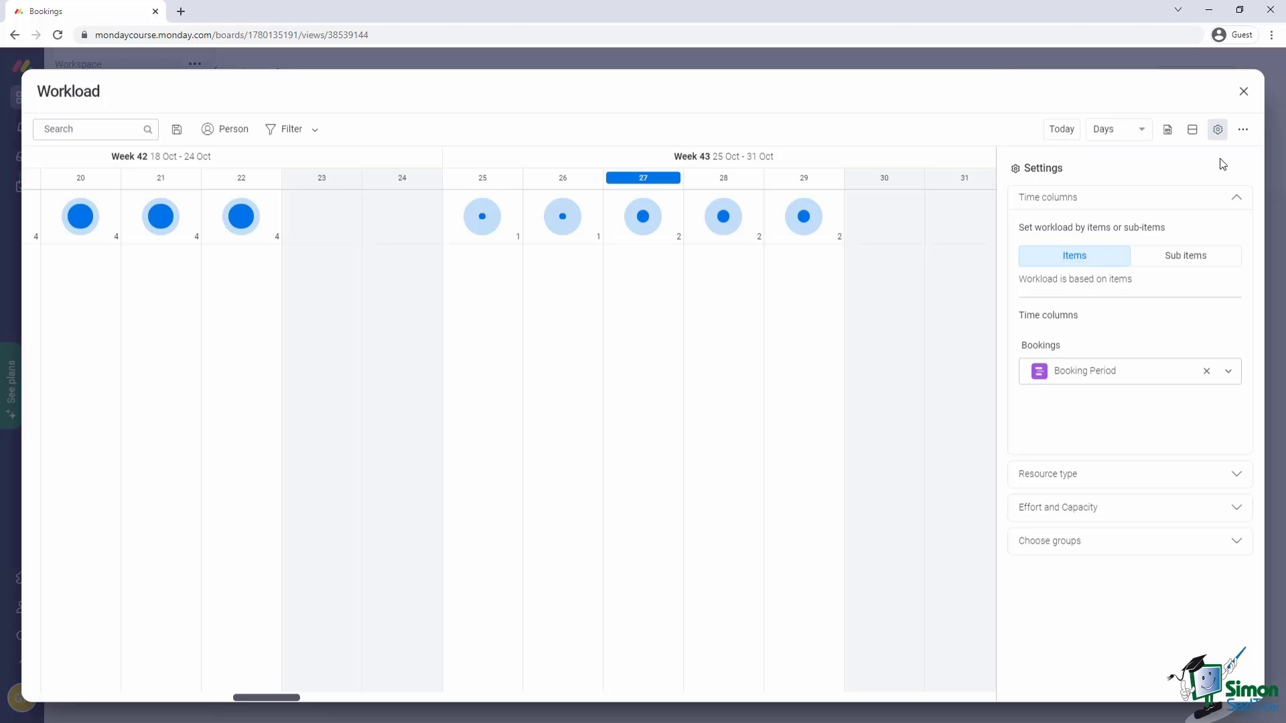
pyautogui.click(1164, 515)
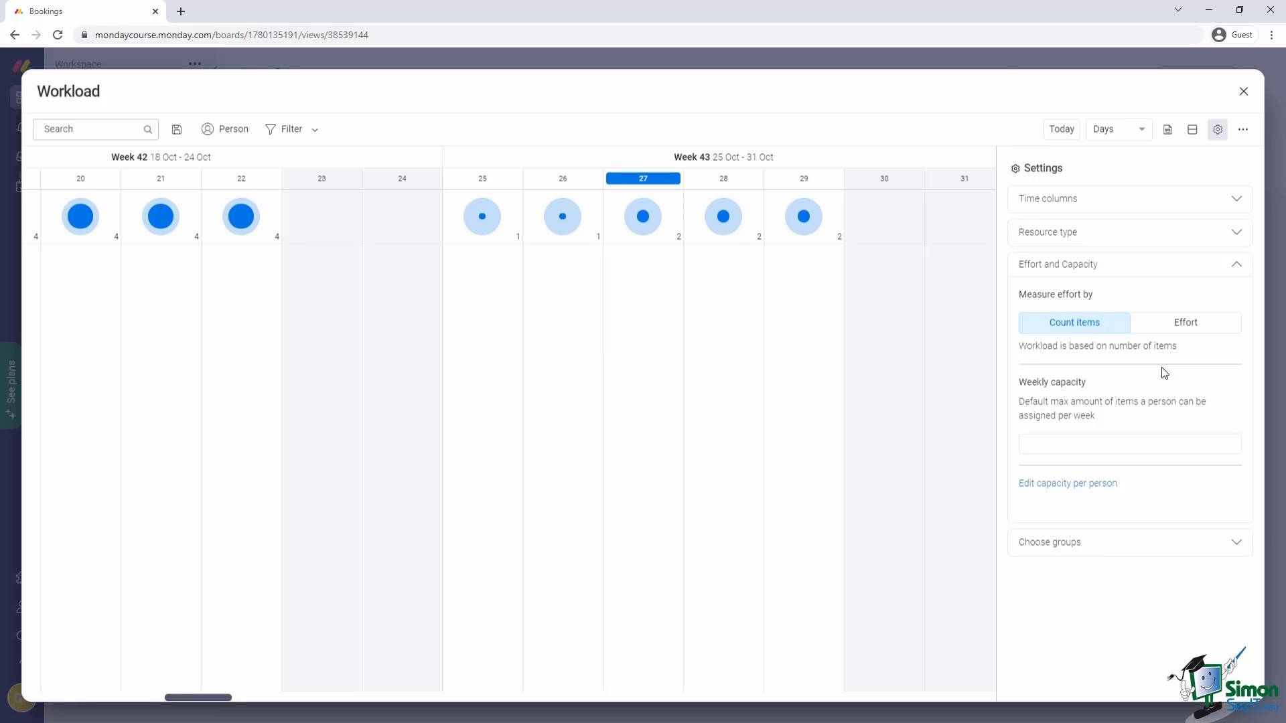
pyautogui.click(1157, 331)
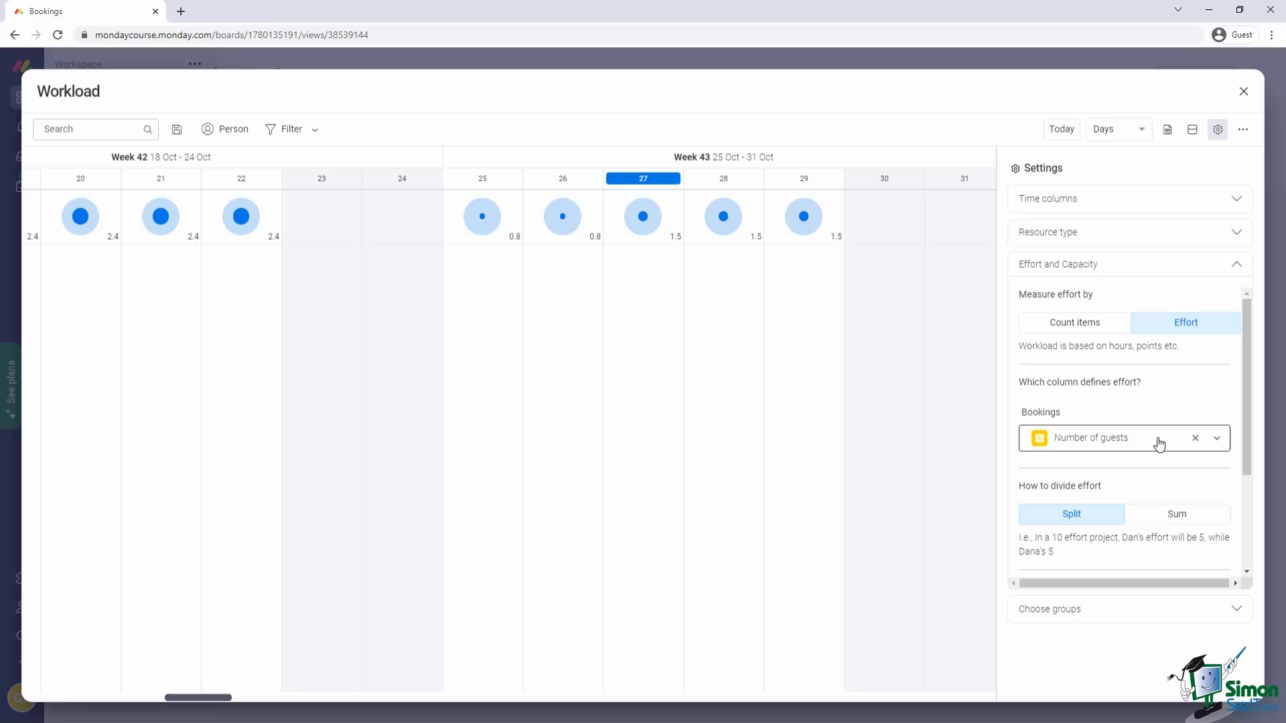
# Step: Close the full-screen workload, return to Main Table, and bring up the column-type list
pyautogui.click(1244, 91)
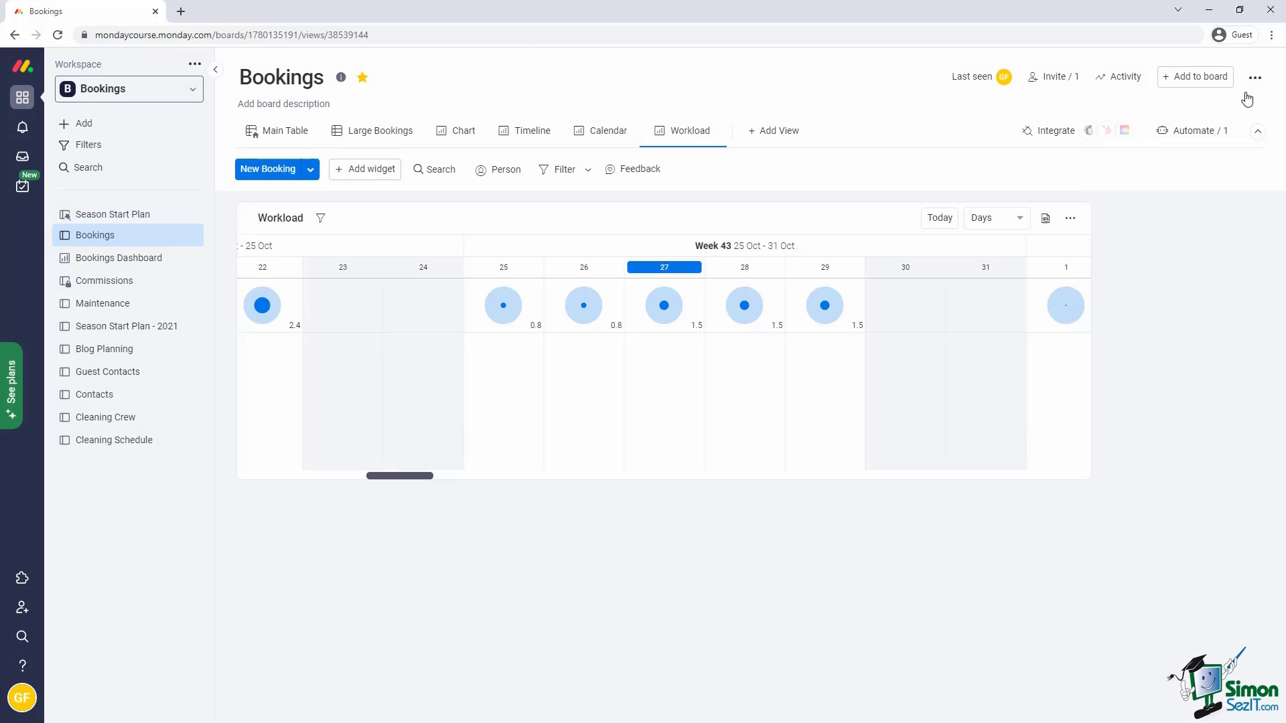
pyautogui.click(275, 138)
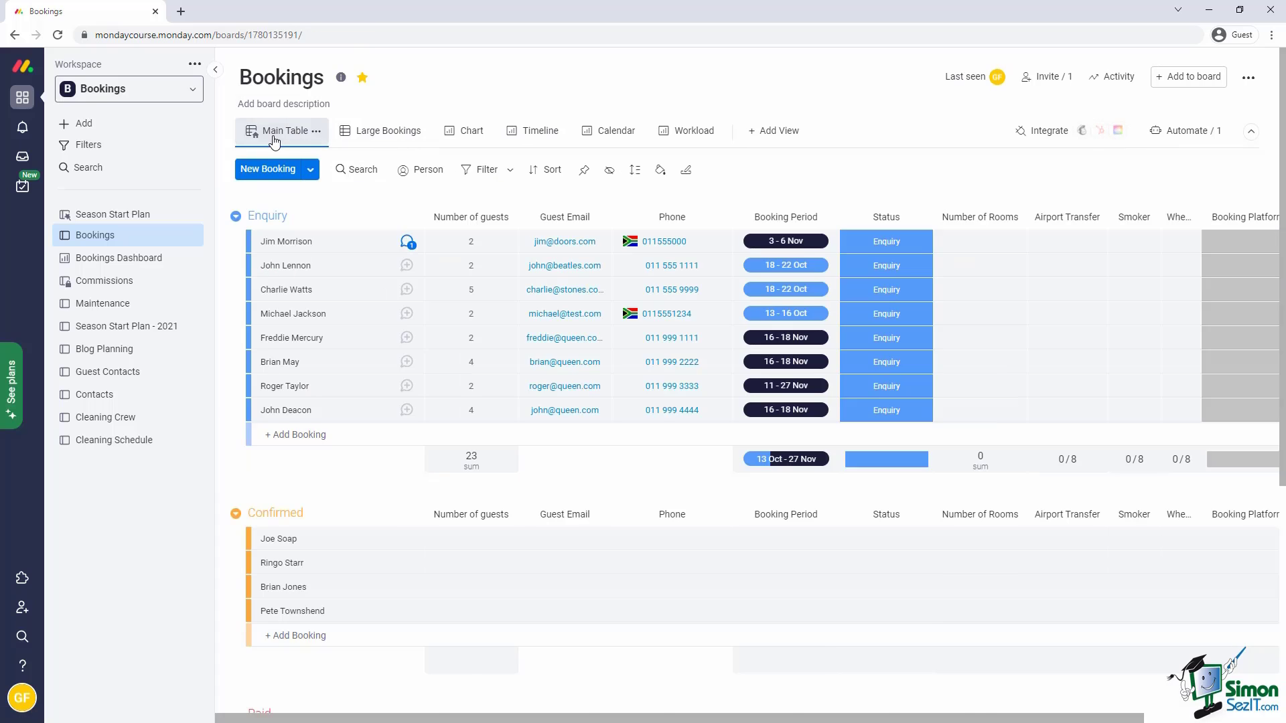
pyautogui.hscroll(3, 1071, 321)
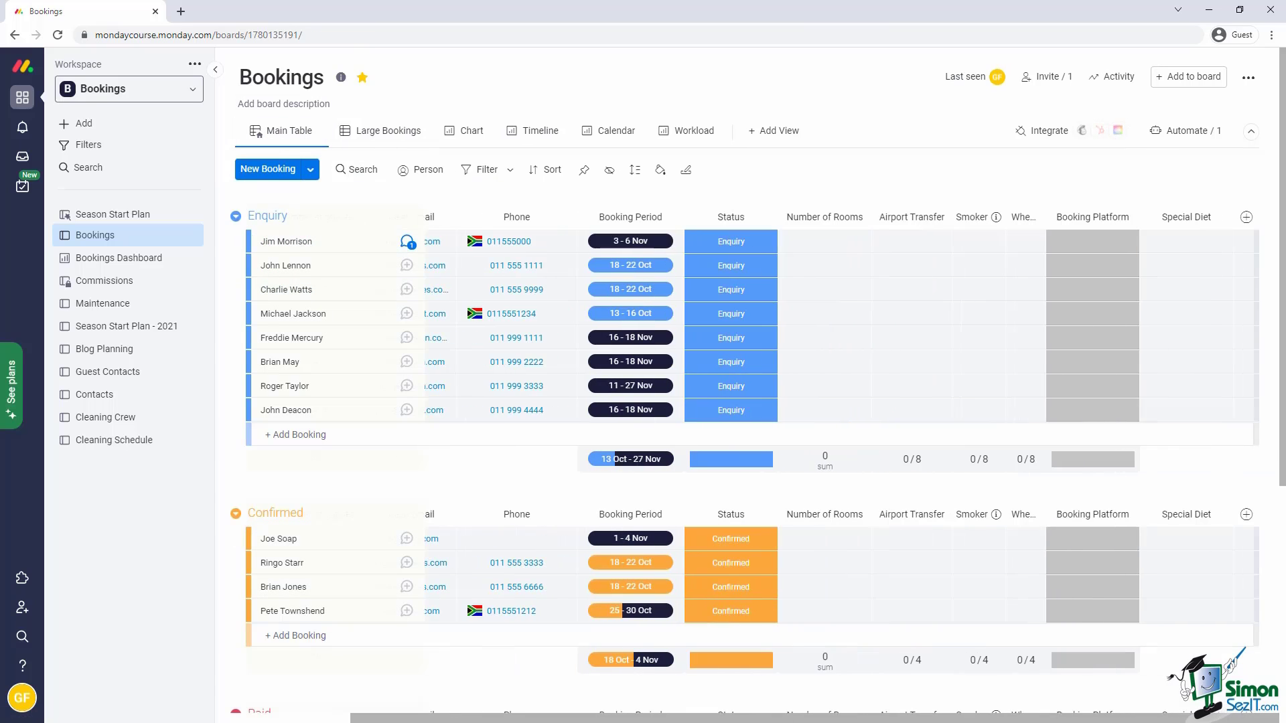
pyautogui.click(1246, 217)
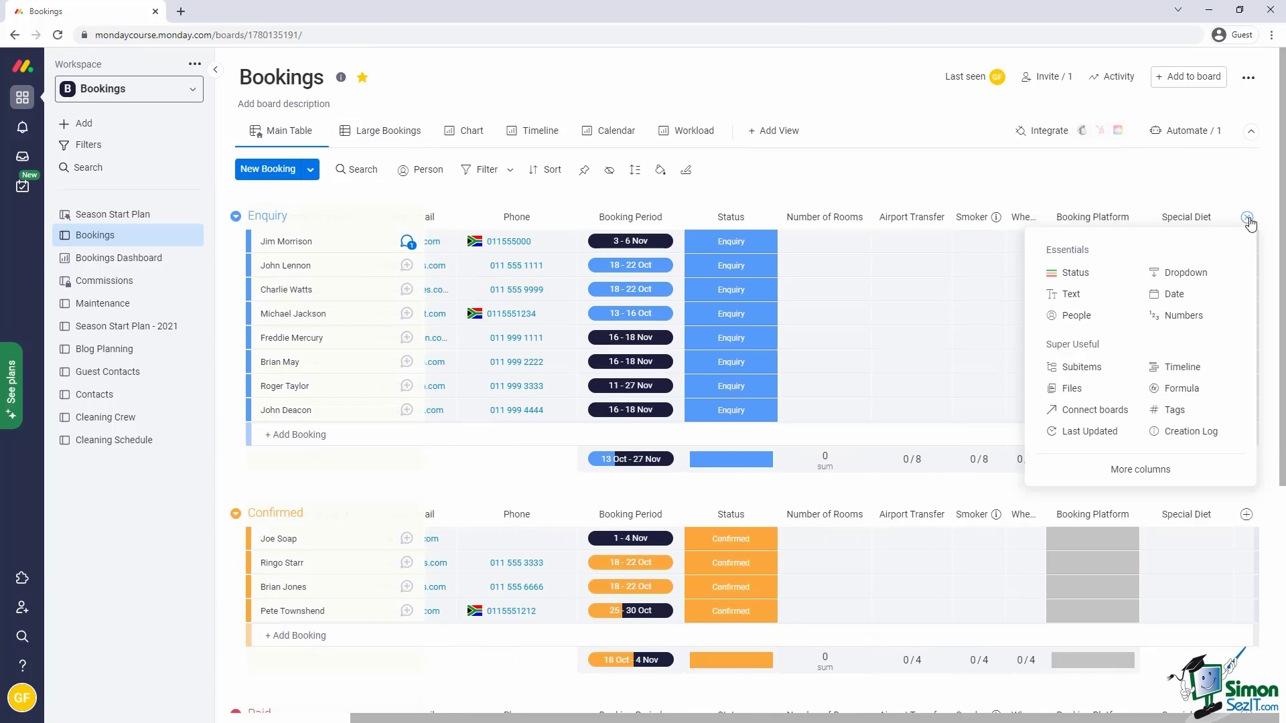
# Step: Add a Formula column to the board and name it Effort
pyautogui.click(1198, 391)
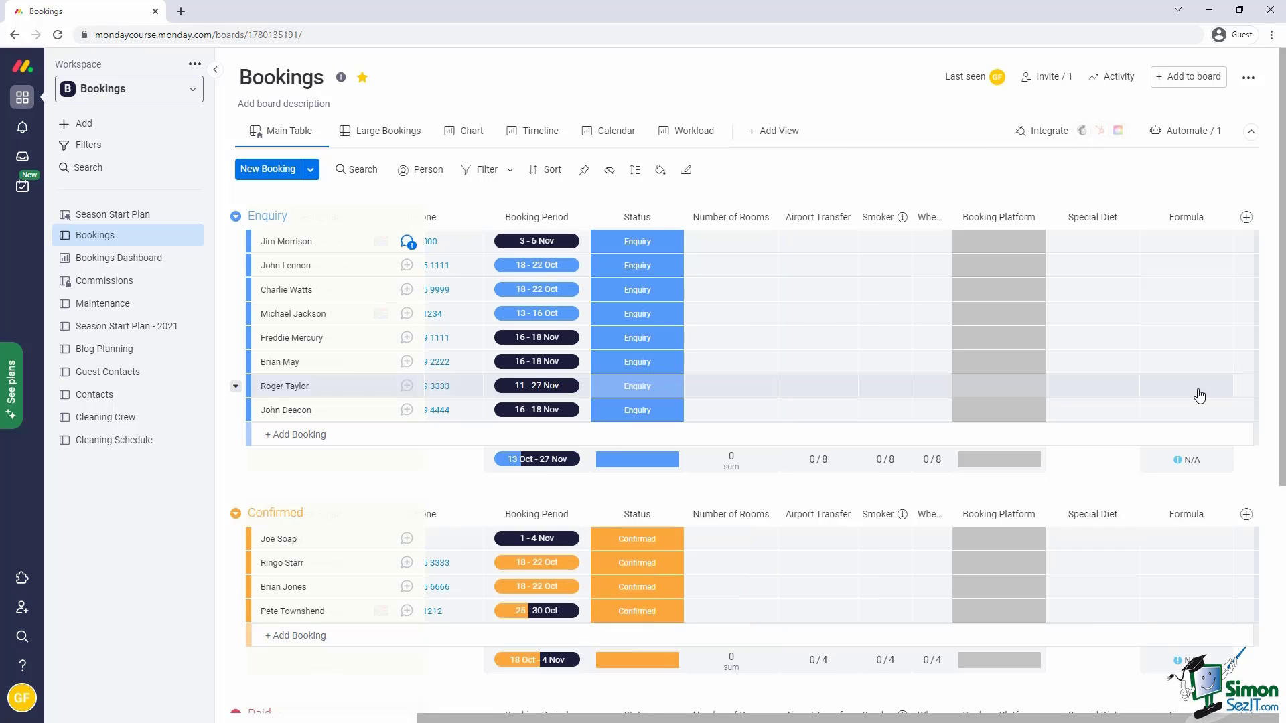
pyautogui.click(1186, 217)
pyautogui.write('E')
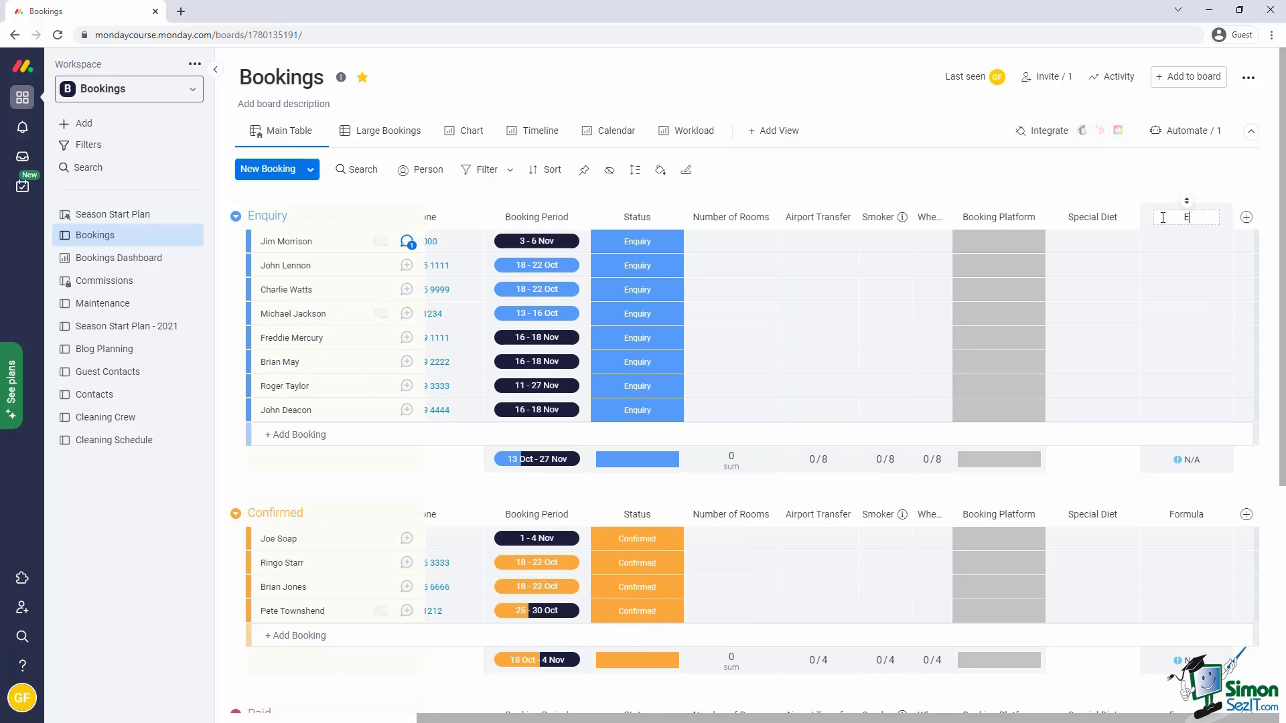
pyautogui.write('ffort')
pyautogui.press('Return')
# Step: Start the Effort formula as {Number of guests}* in the formula editor
pyautogui.click(1178, 247)
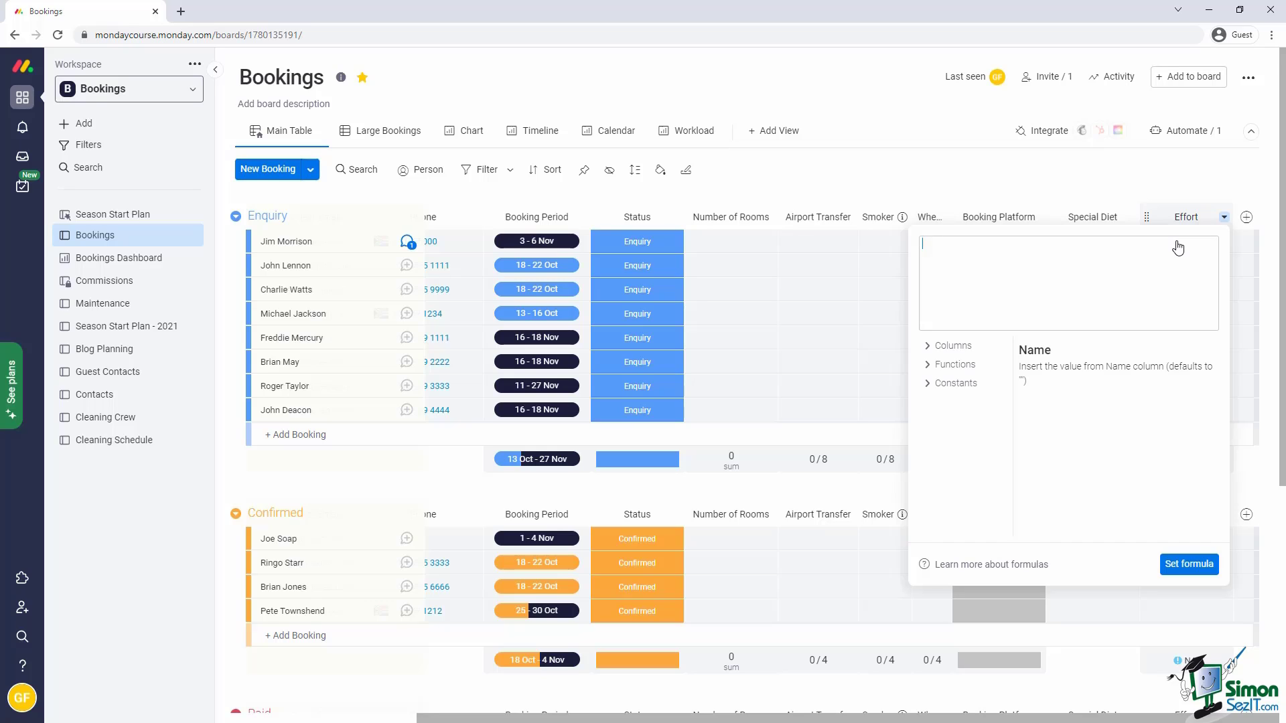
pyautogui.click(930, 352)
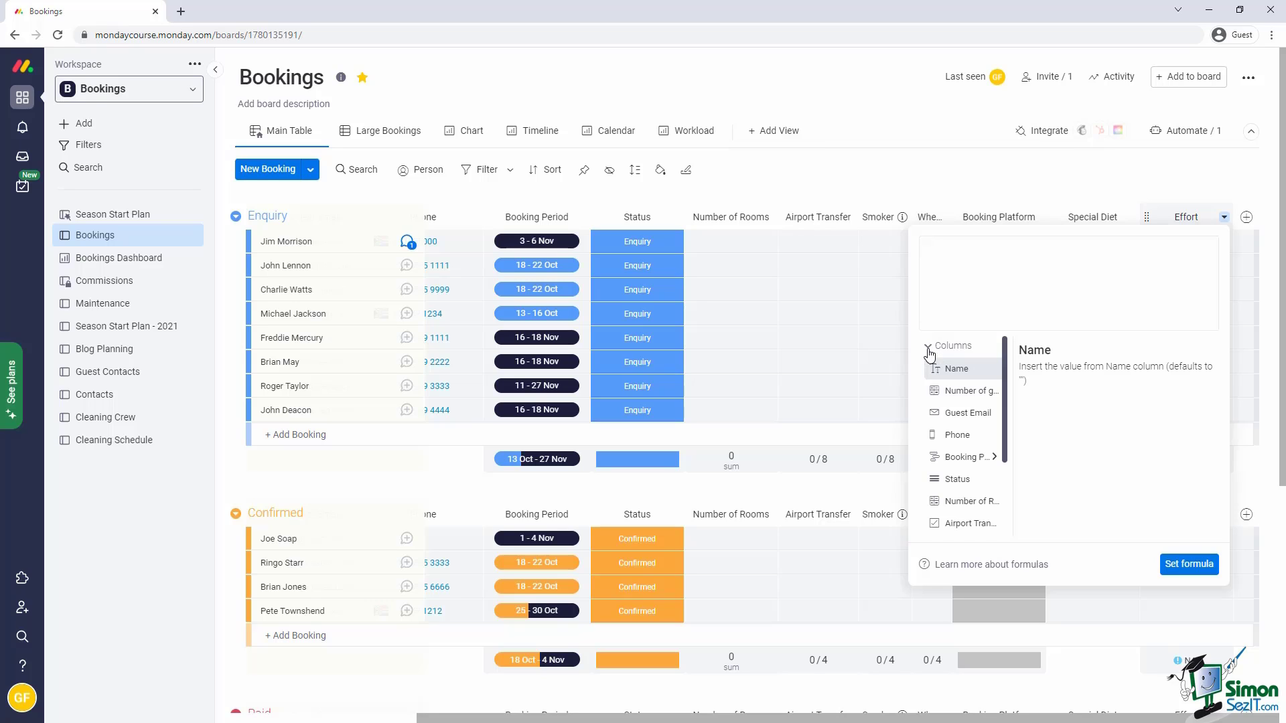
pyautogui.click(971, 392)
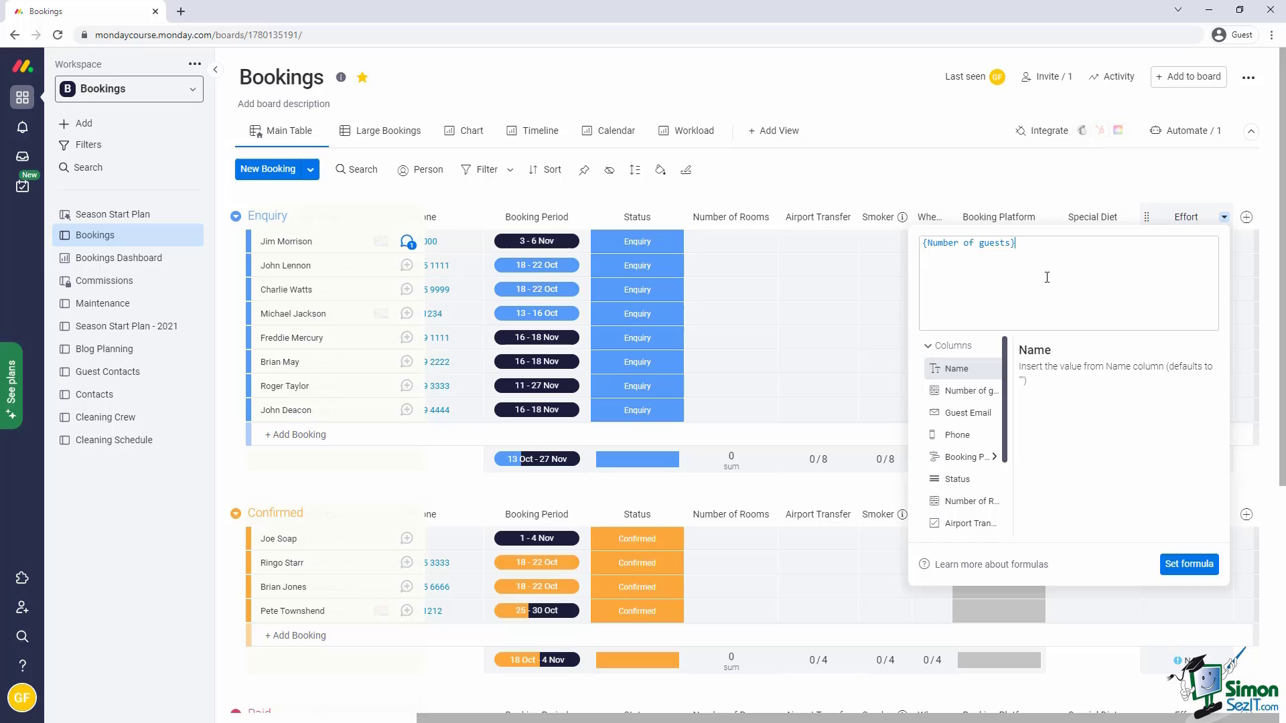
pyautogui.write('*')
pyautogui.click(993, 461)
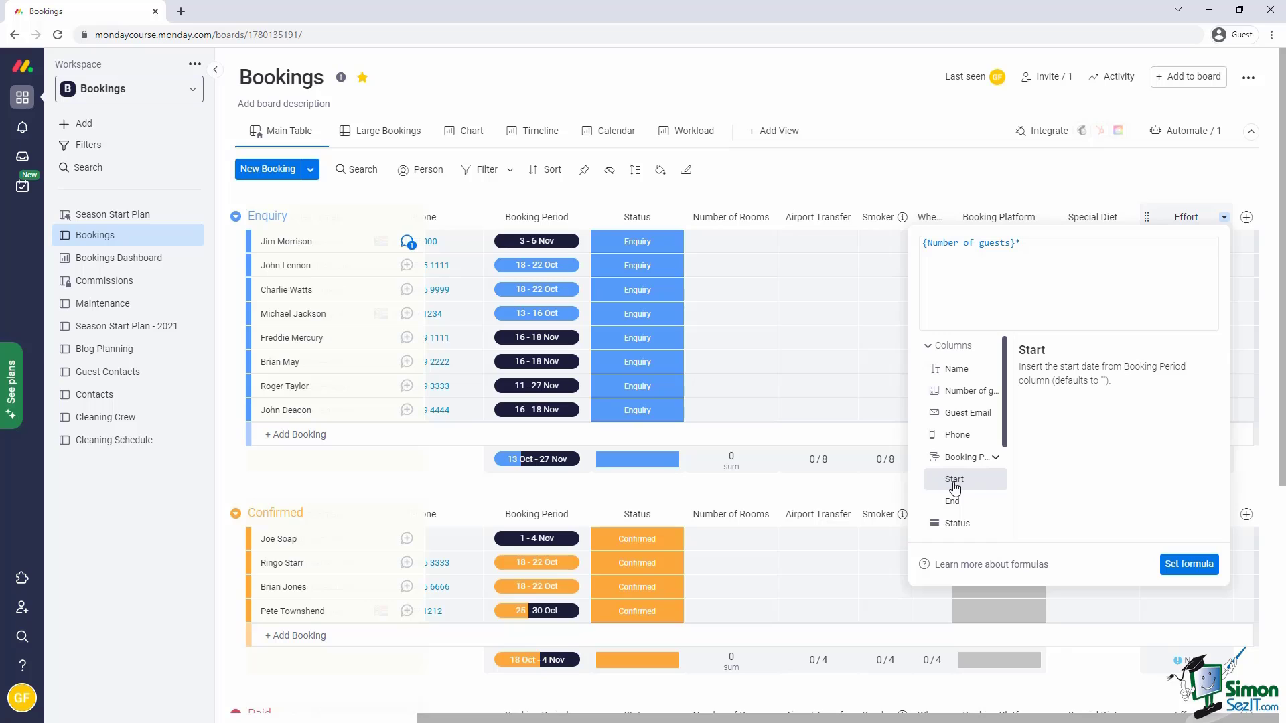
pyautogui.click(929, 348)
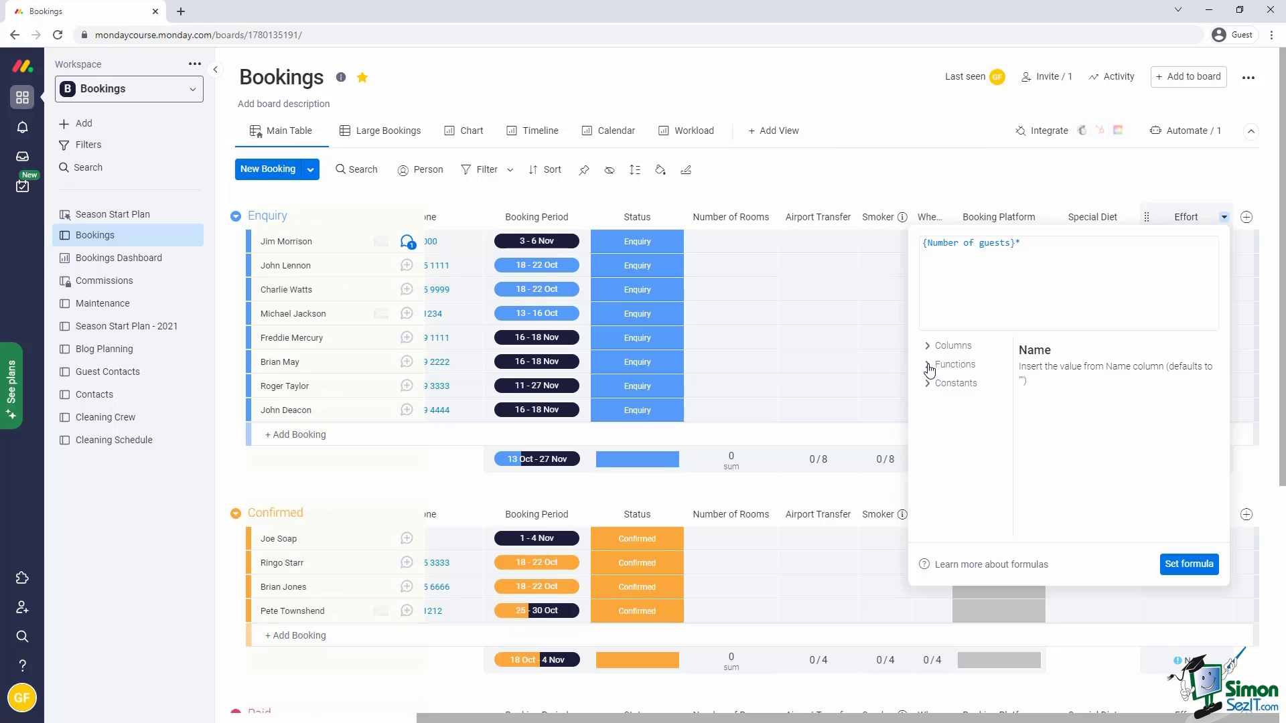
# Step: Complete the formula as {Number of guests}*DAYS(Booking Period end, Booking Period start) and save it
pyautogui.click(930, 366)
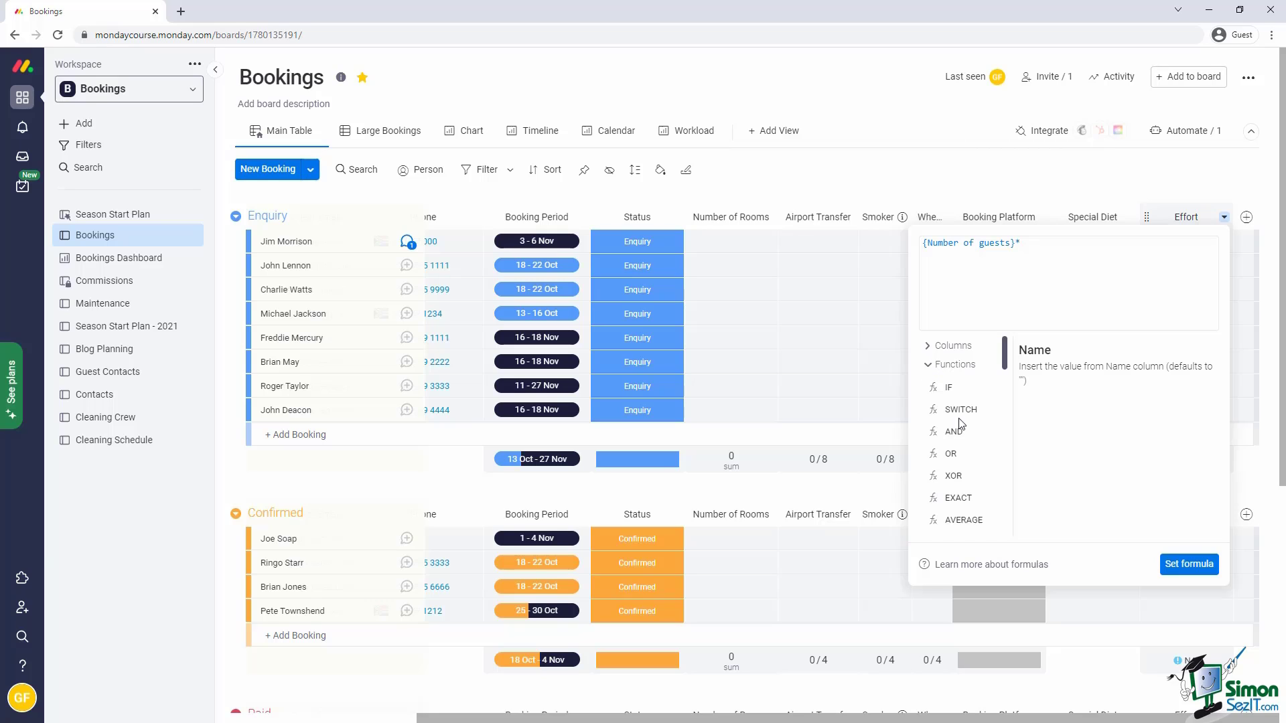
pyautogui.scroll(-5, 951, 419)
pyautogui.scroll(-5, 951, 422)
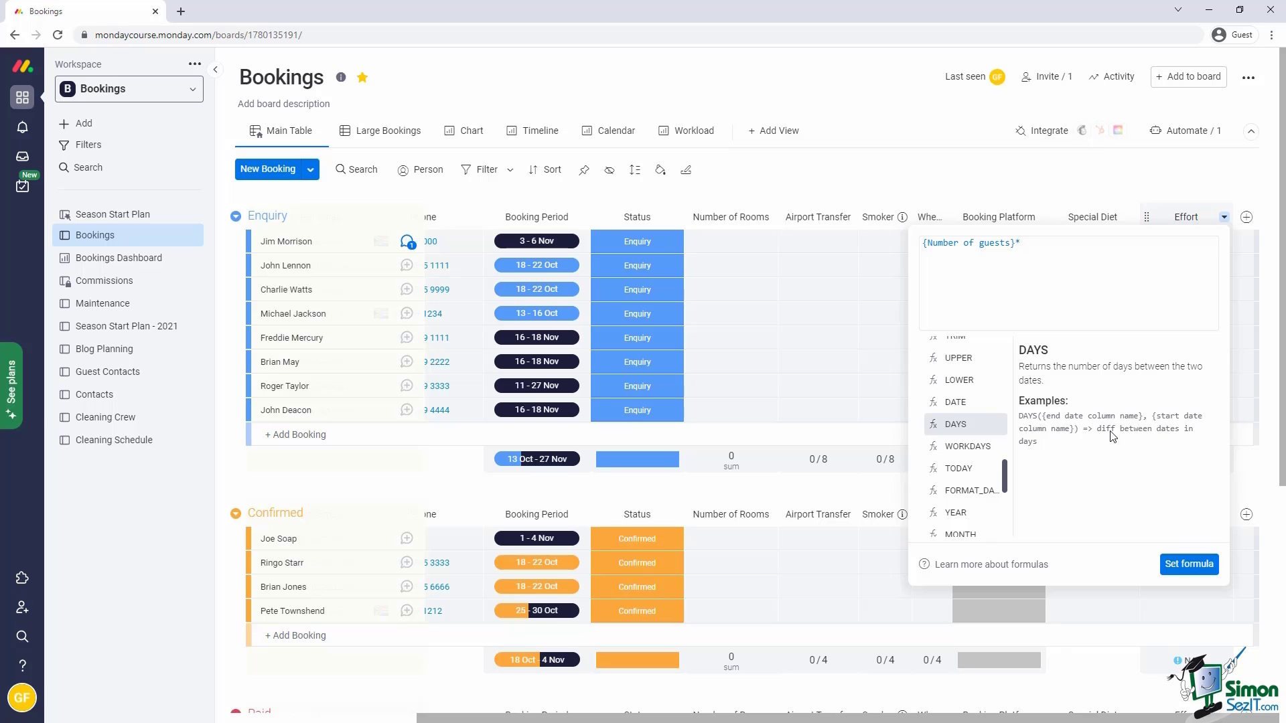
pyautogui.click(957, 426)
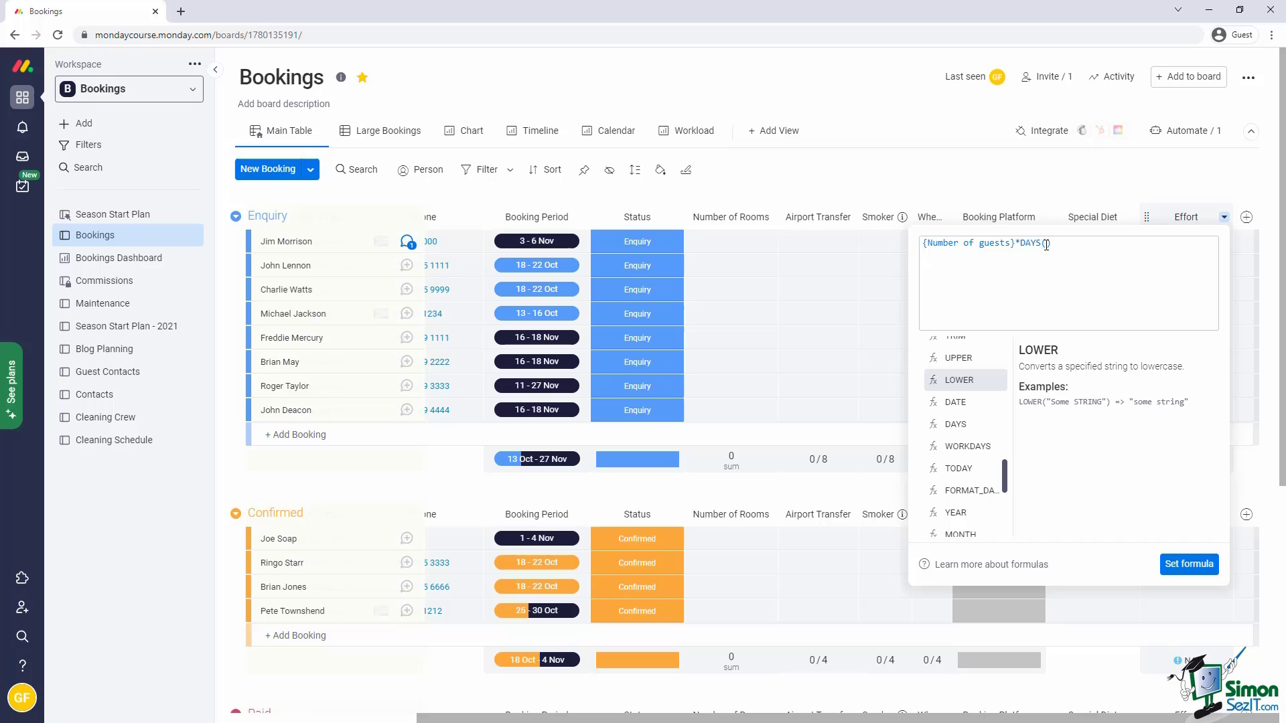
pyautogui.moveTo(1004, 483); pyautogui.dragTo(1014, 350)
pyautogui.click(944, 345)
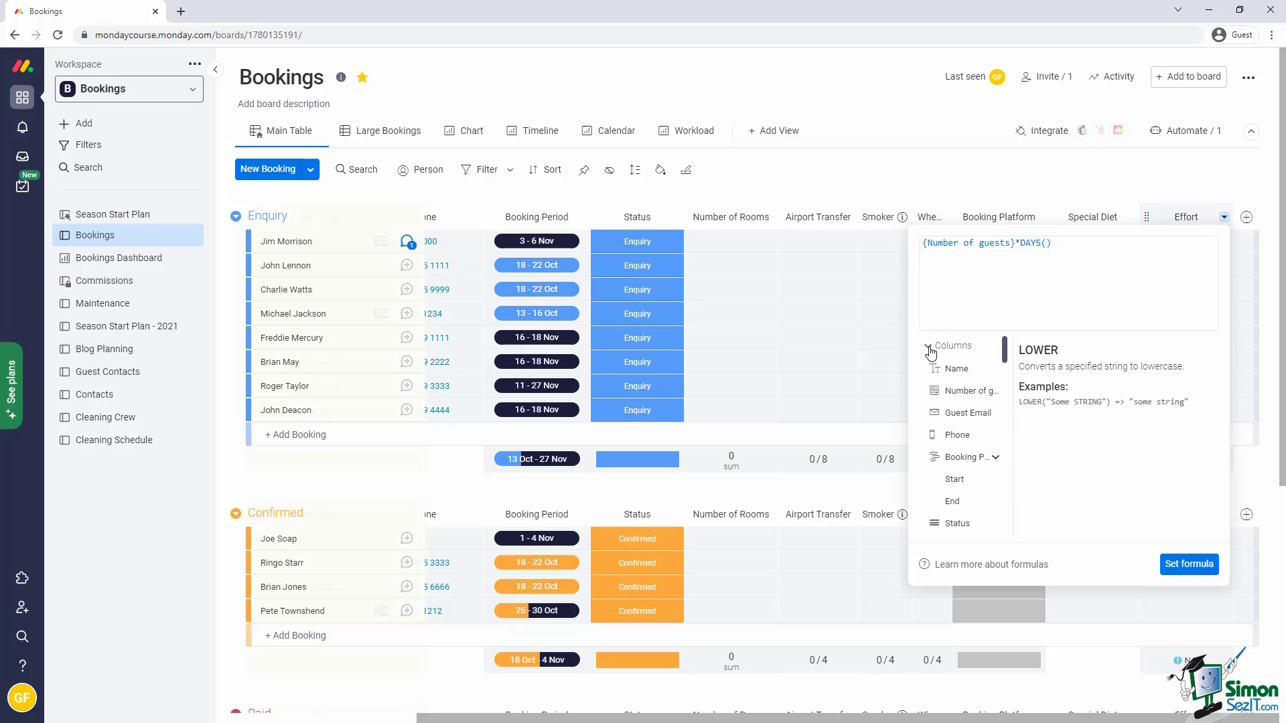
pyautogui.click(953, 504)
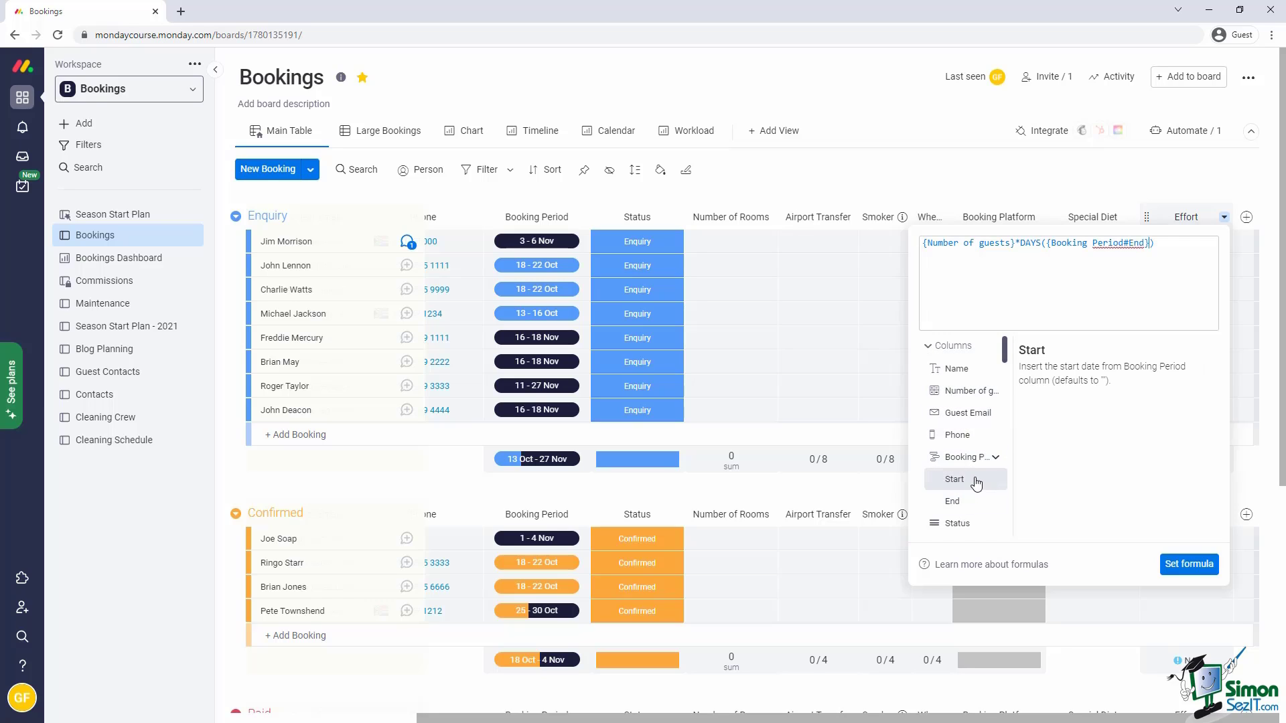
pyautogui.write(',')
pyautogui.click(963, 481)
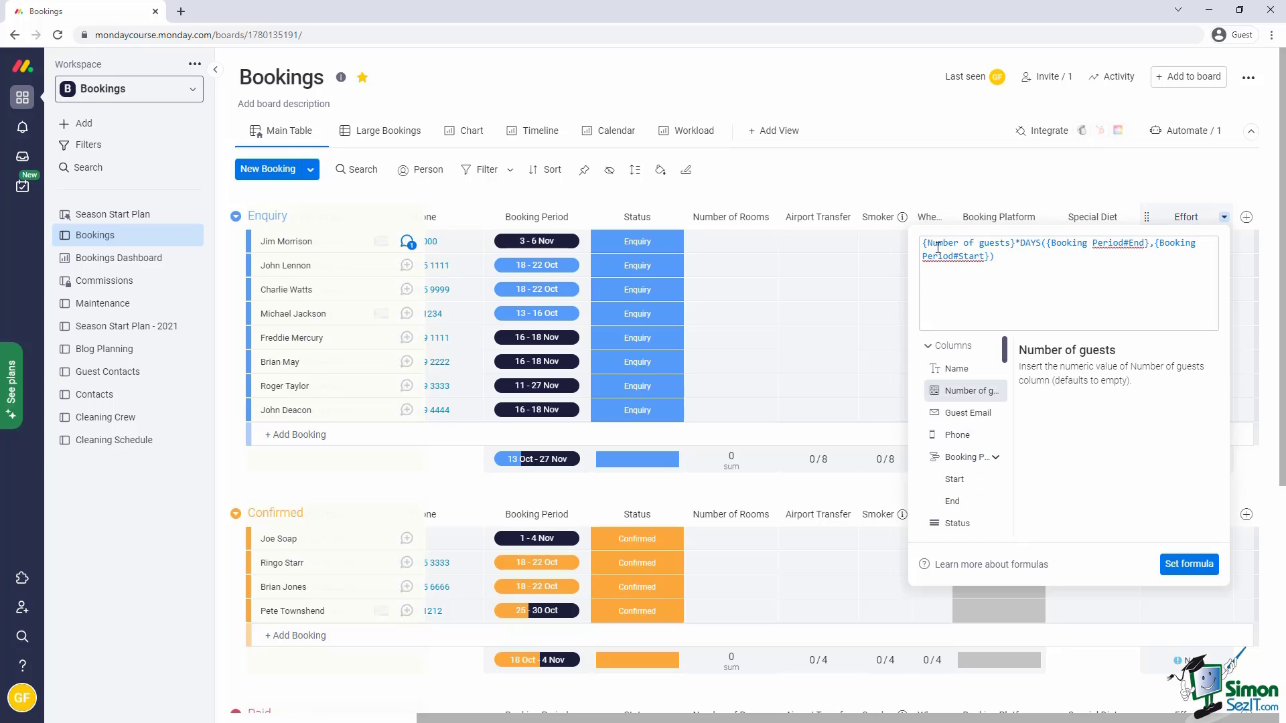
pyautogui.click(1017, 244)
pyautogui.write('*')
pyautogui.click(1182, 567)
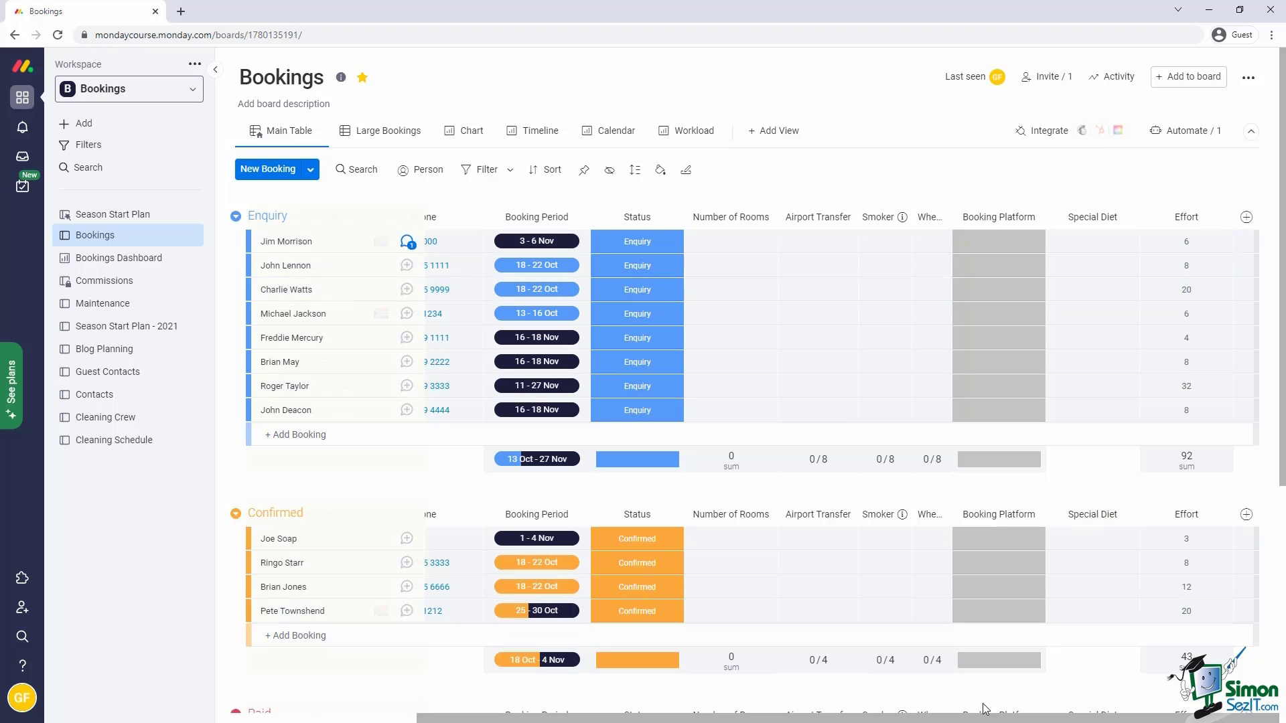
pyautogui.moveTo(981, 720); pyautogui.dragTo(810, 720)
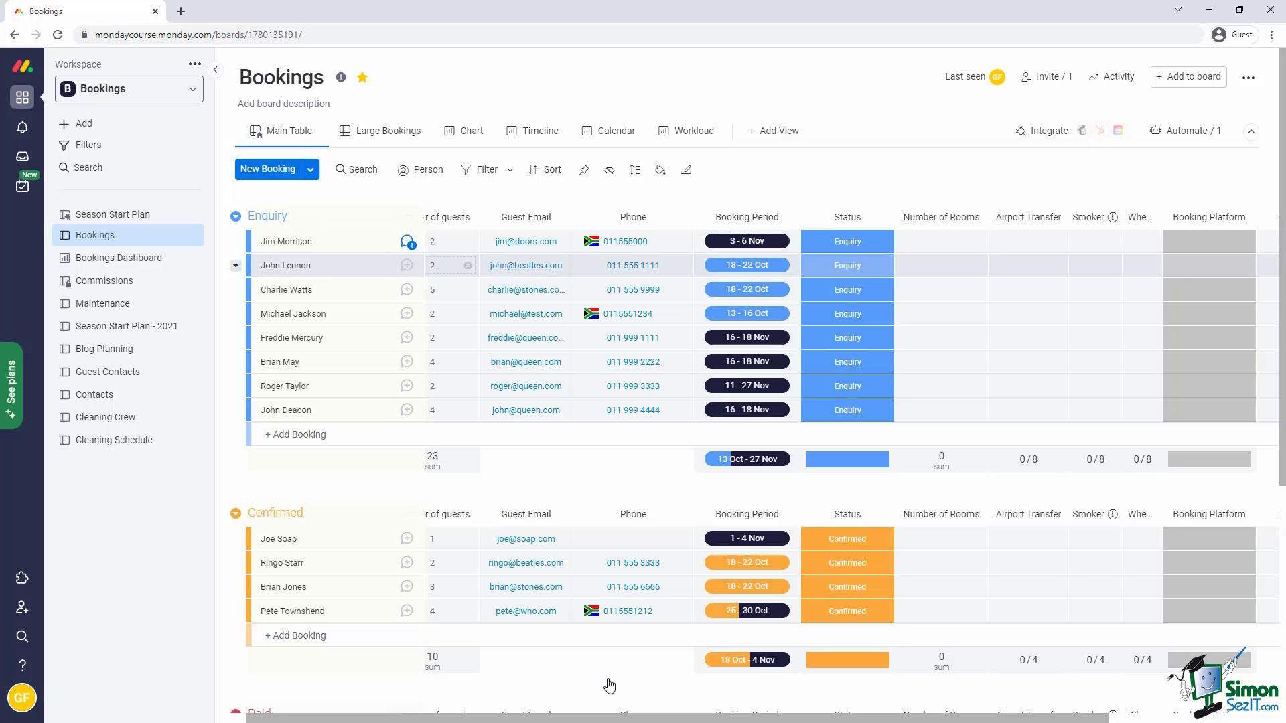
pyautogui.moveTo(611, 720); pyautogui.dragTo(782, 720)
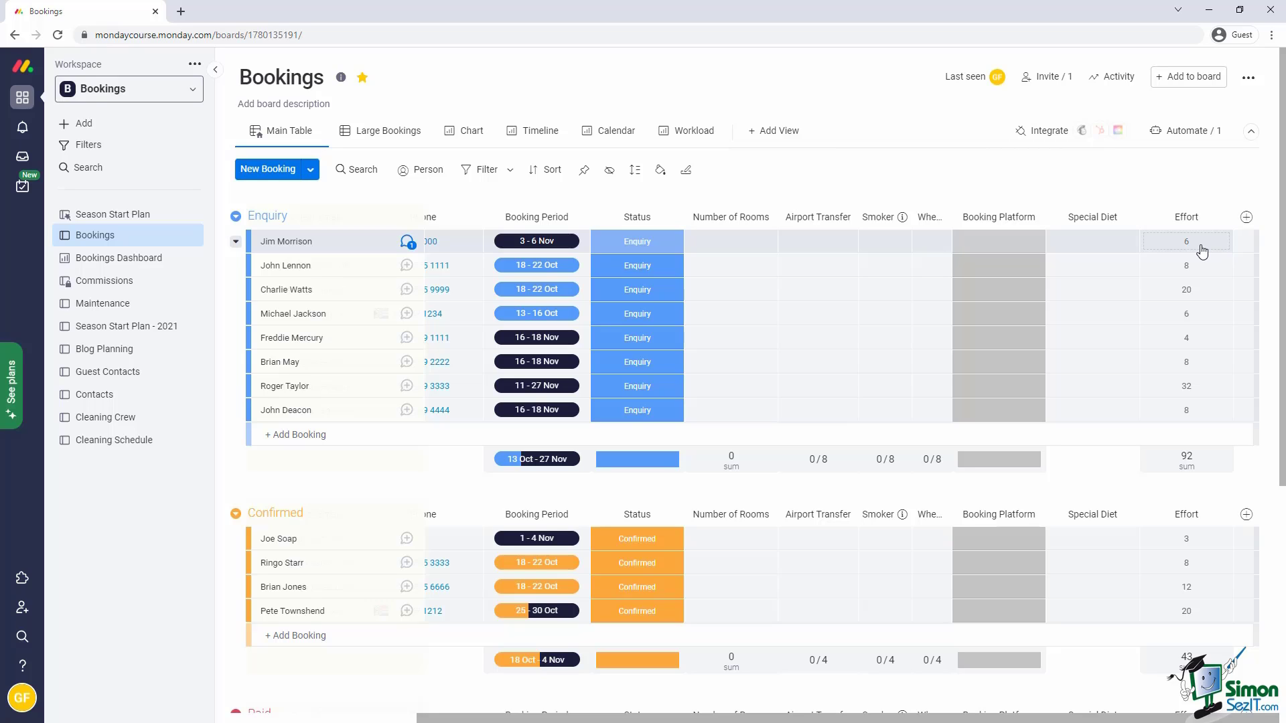
# Step: In Workload settings, measure effort by Effort using the Bookings board's Effort column
pyautogui.click(1070, 218)
pyautogui.click(1042, 306)
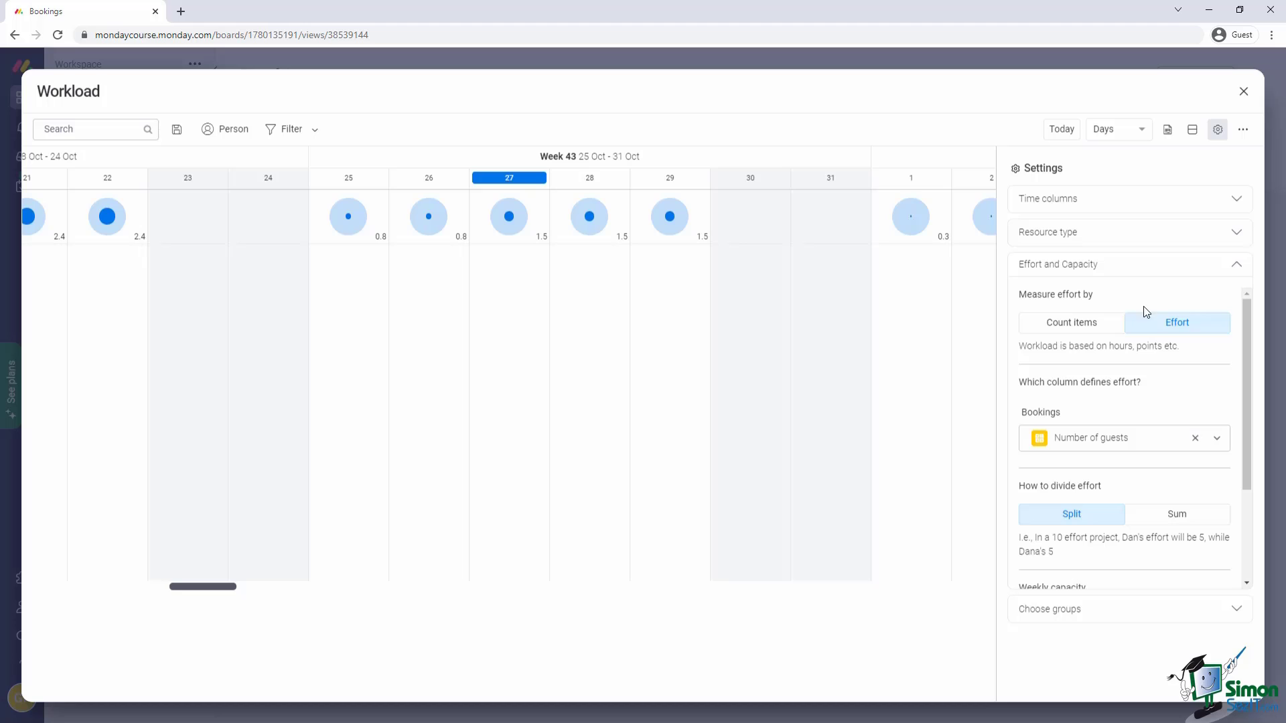
pyautogui.click(1172, 327)
pyautogui.click(1217, 440)
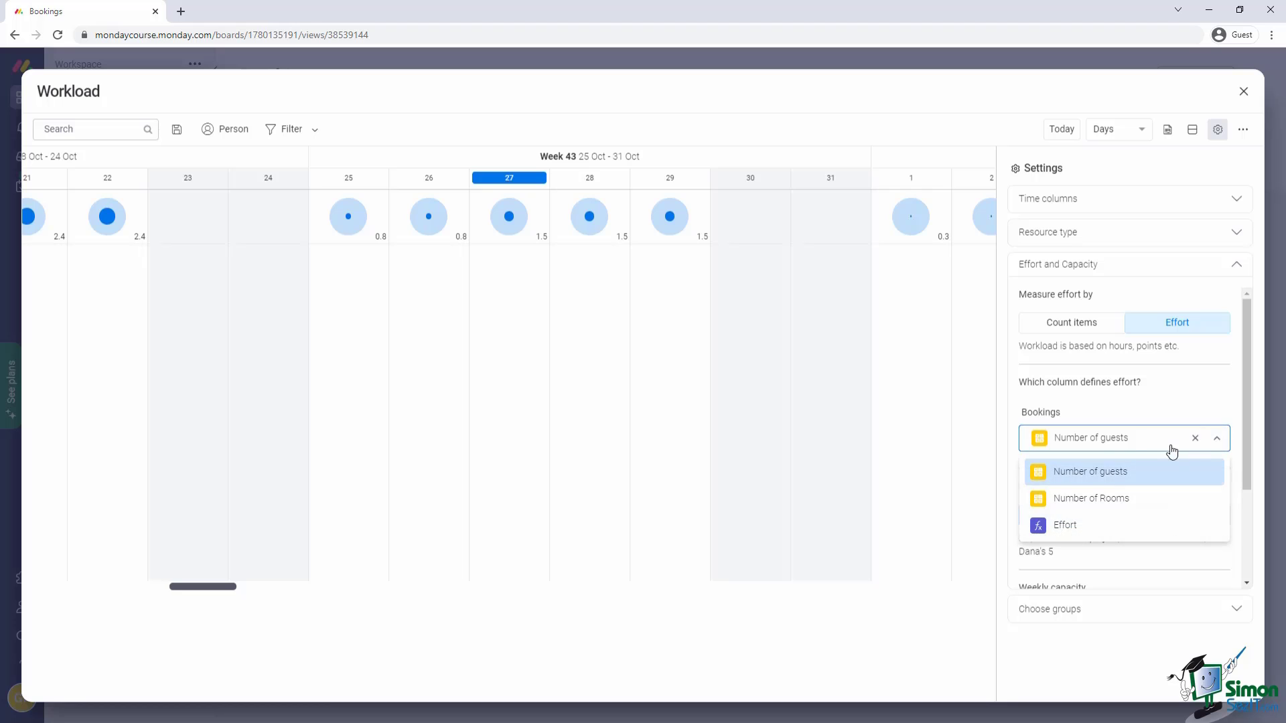
pyautogui.click(1080, 528)
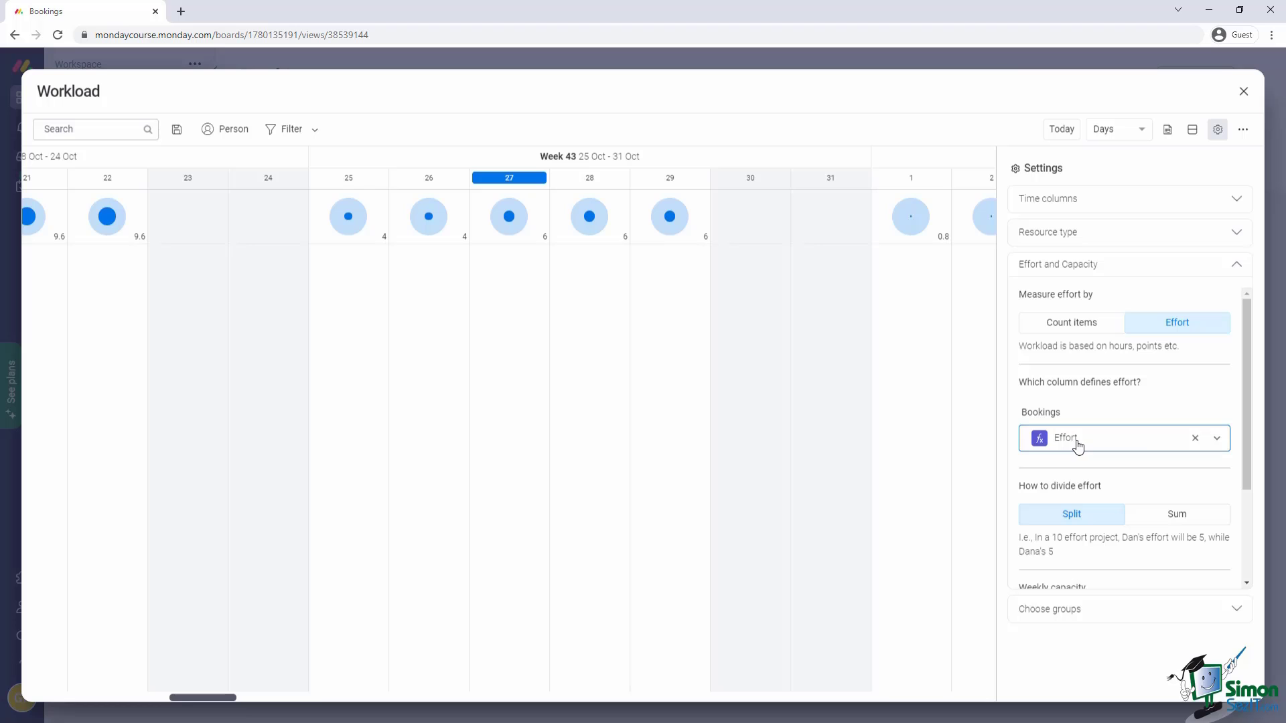
pyautogui.moveTo(1251, 420); pyautogui.dragTo(1250, 512)
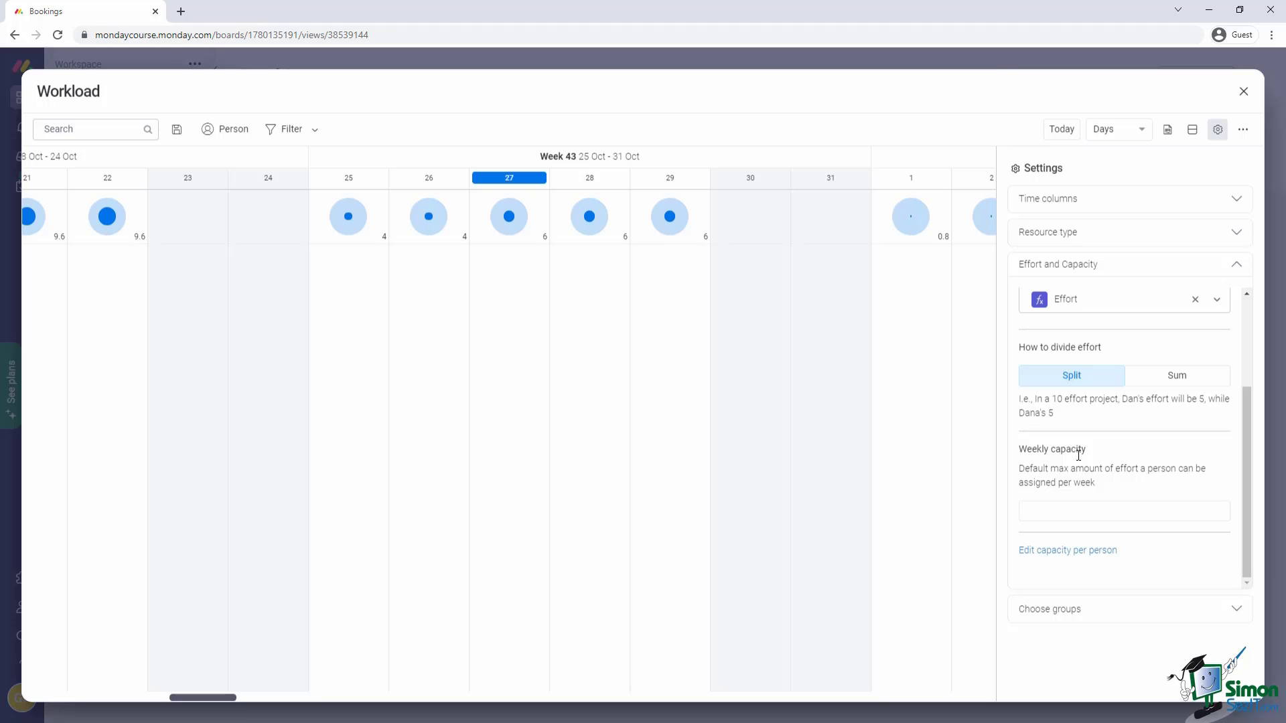
# Step: Enter 100 in the Weekly capacity field and commit it
pyautogui.click(1089, 506)
pyautogui.write('100')
pyautogui.click(1106, 486)
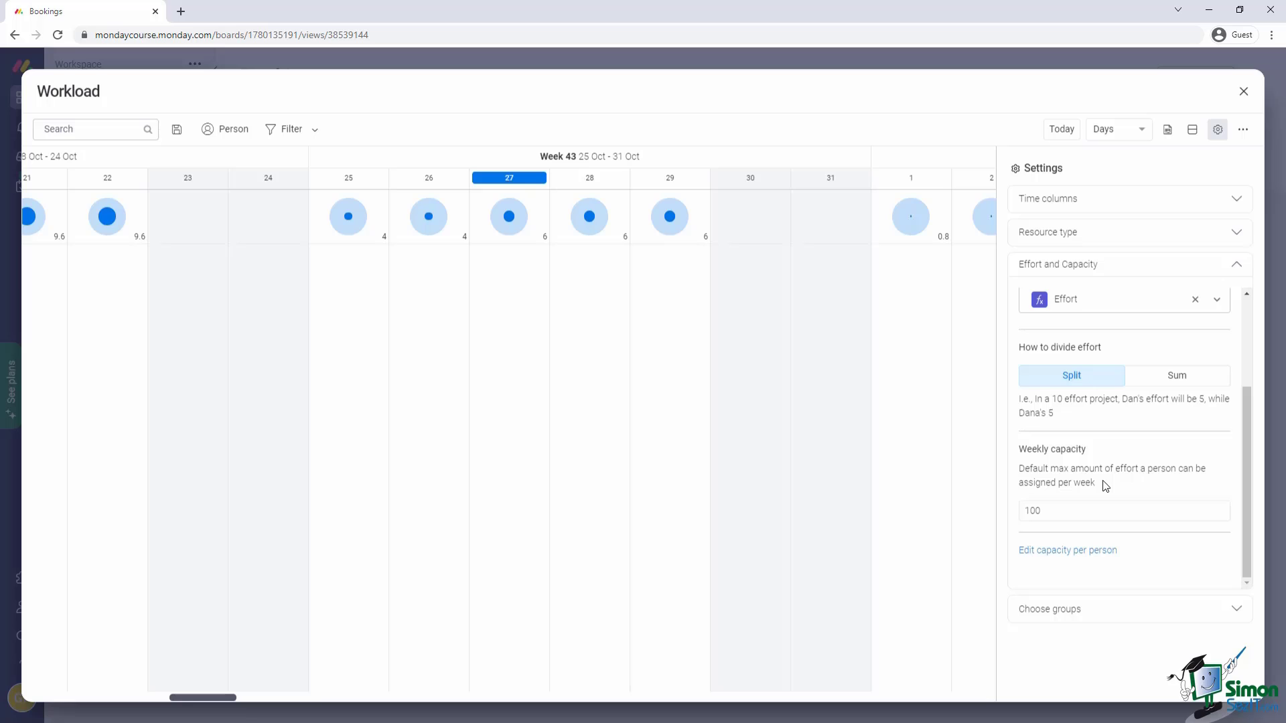
# Step: Change the 27–30 Oct booking's Number of guests from 2 to 50 via its item card
pyautogui.click(496, 225)
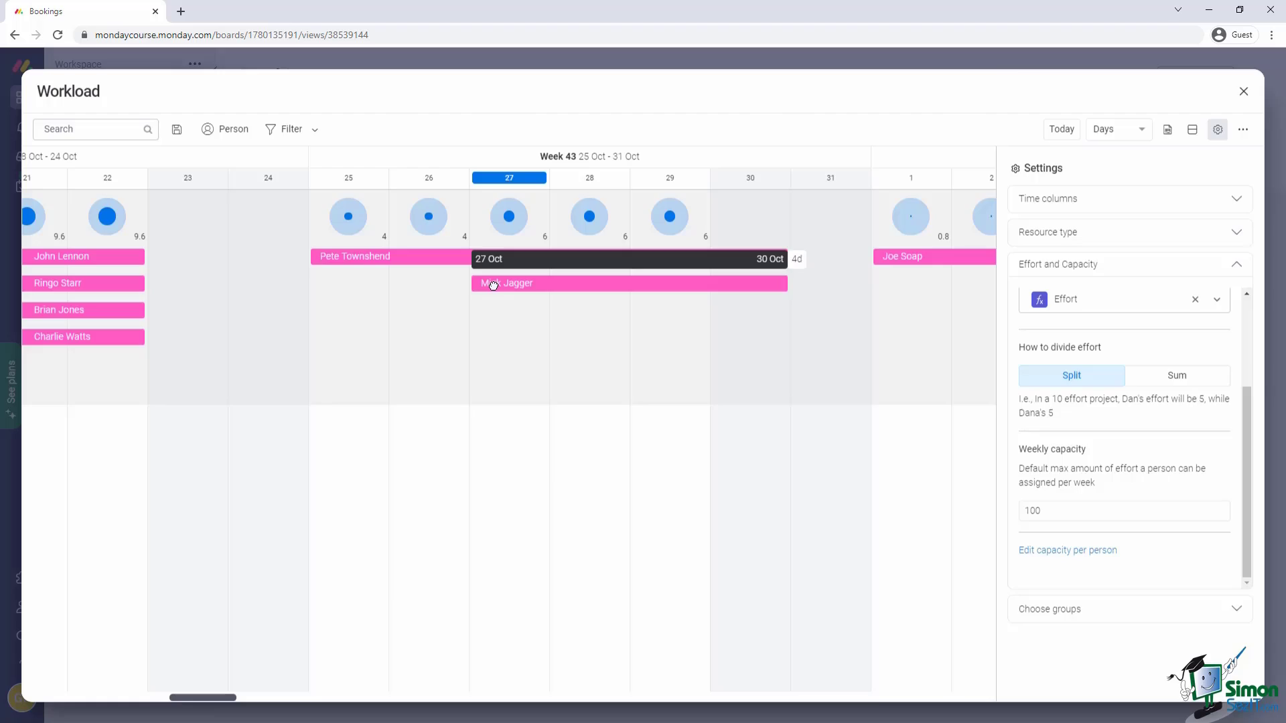
pyautogui.click(493, 284)
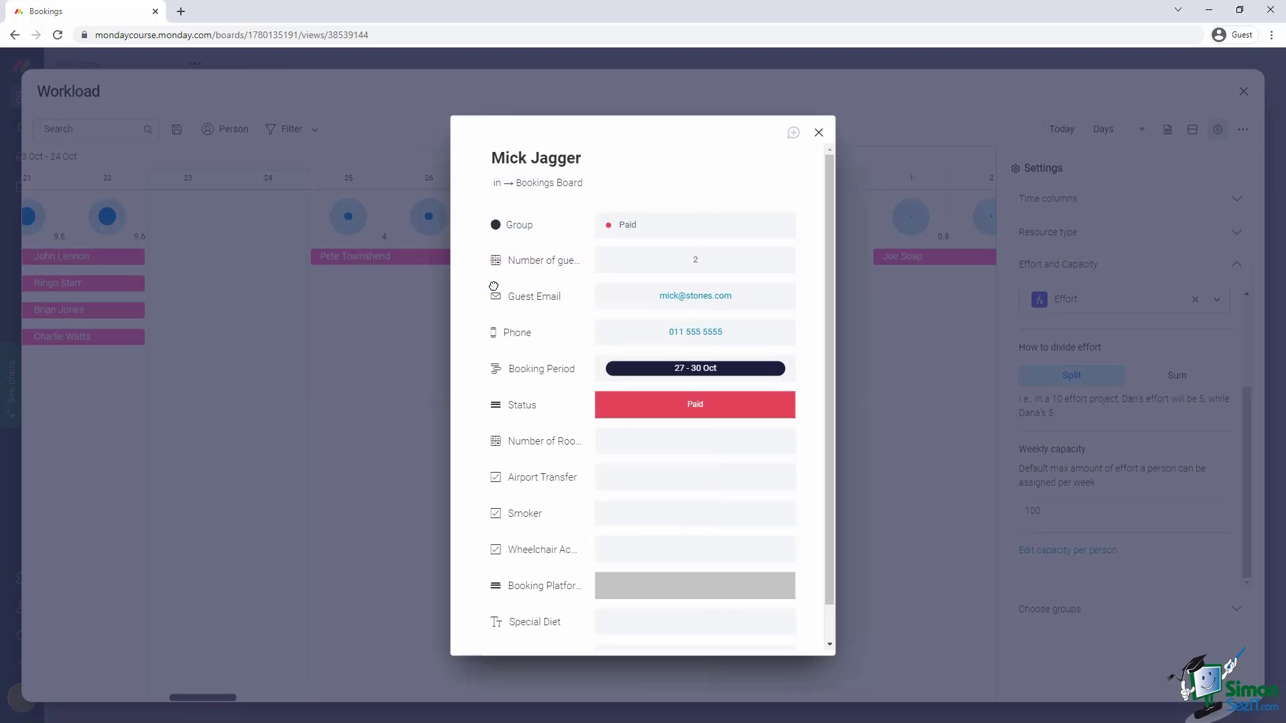
pyautogui.click(705, 261)
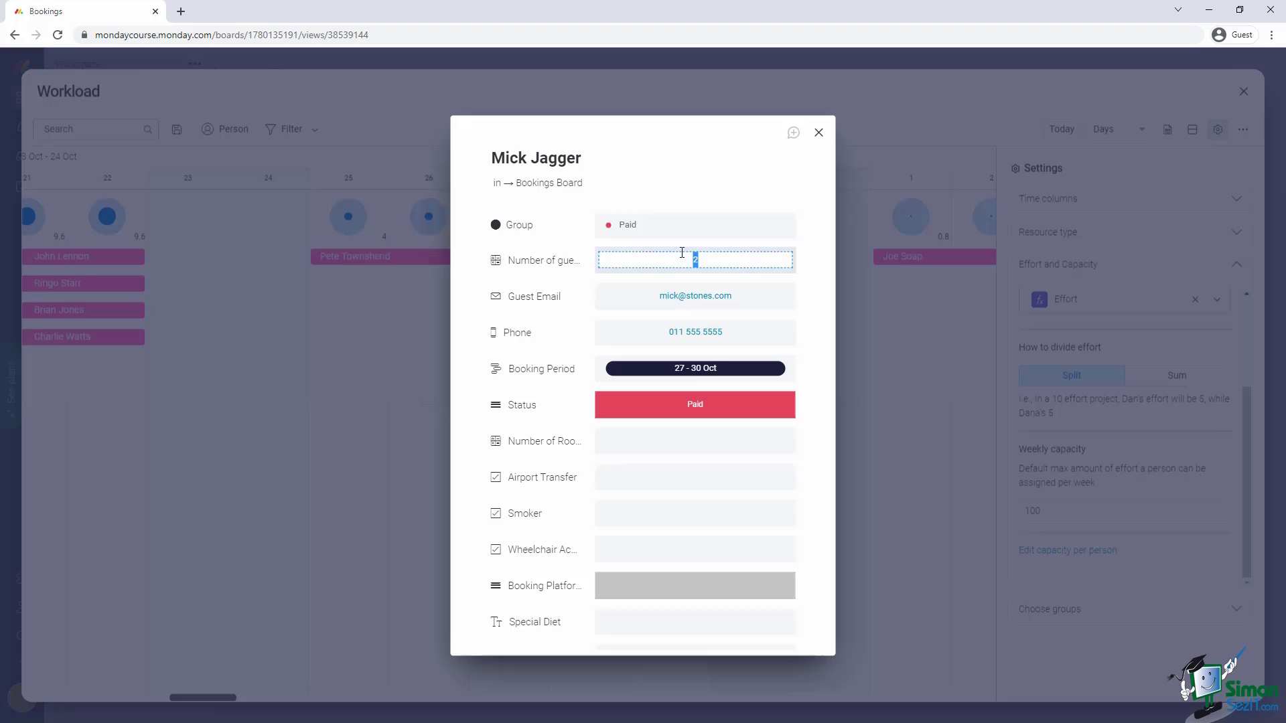
pyautogui.write('50')
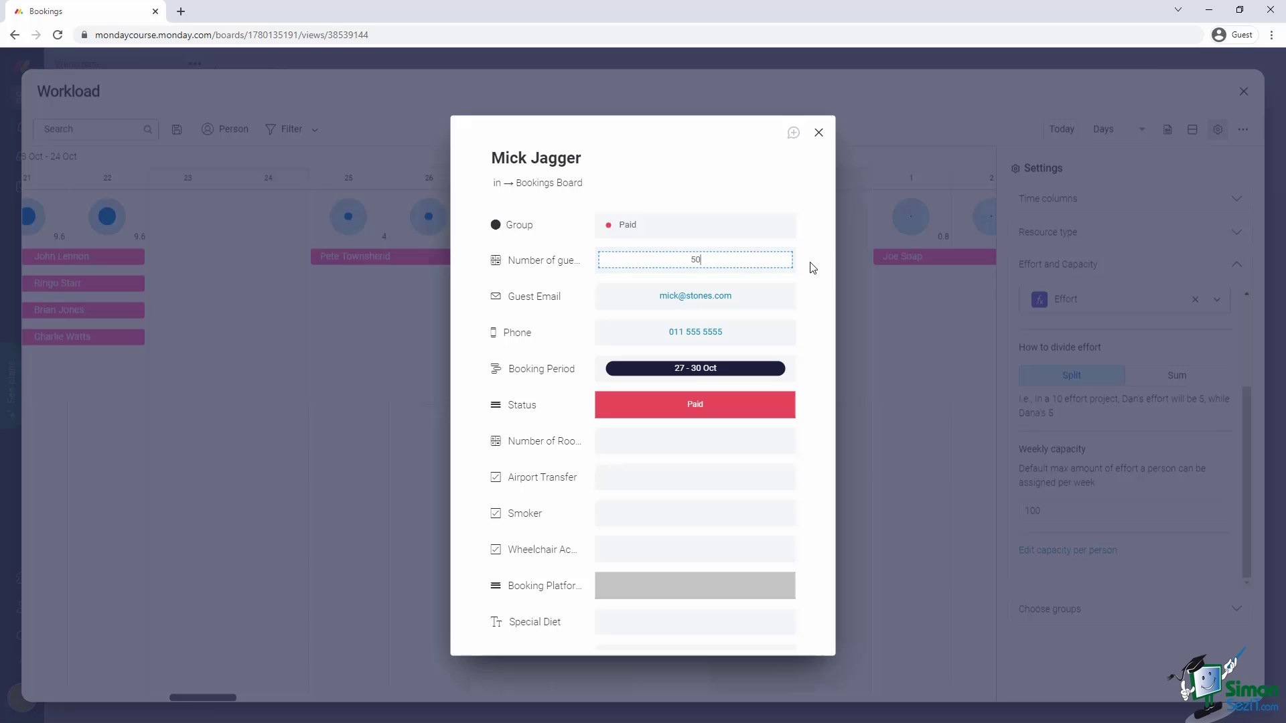
pyautogui.click(818, 132)
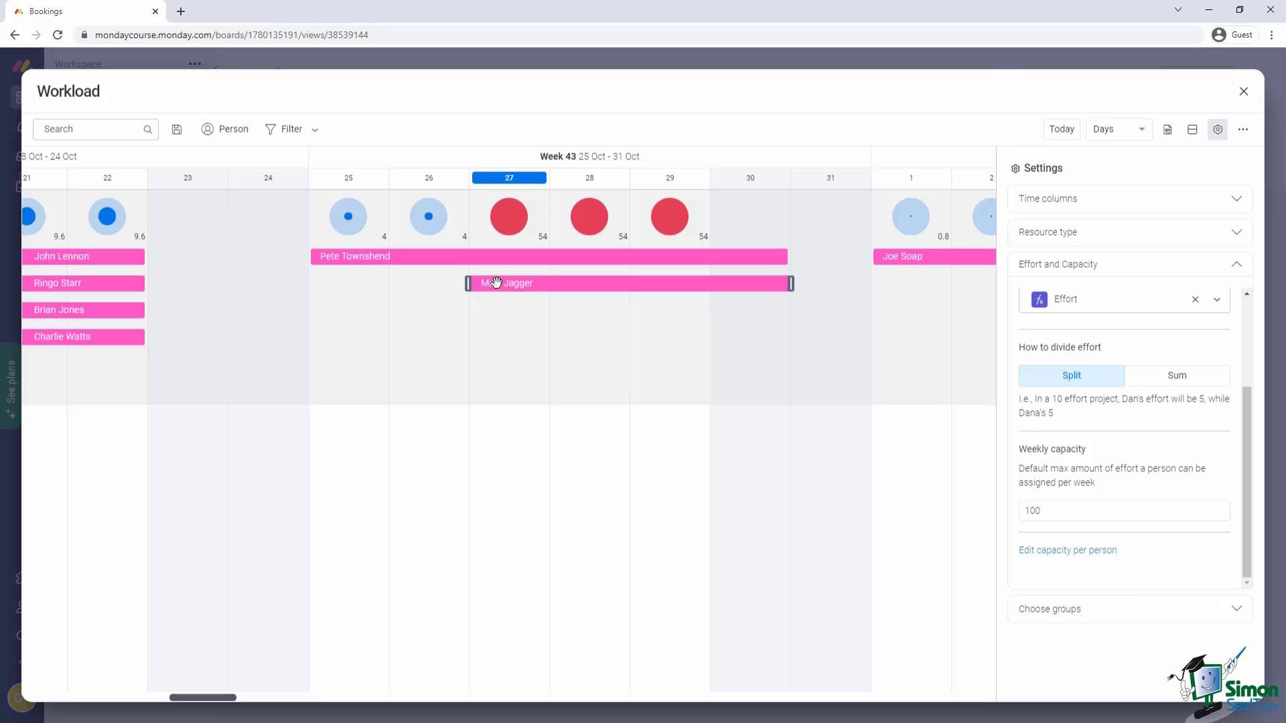
# Step: Drag the 27–30 Oct booking bar one day right so it spans 28–31 Oct
pyautogui.moveTo(503, 286)
pyautogui.moveTo(503, 286); pyautogui.dragTo(573, 287)
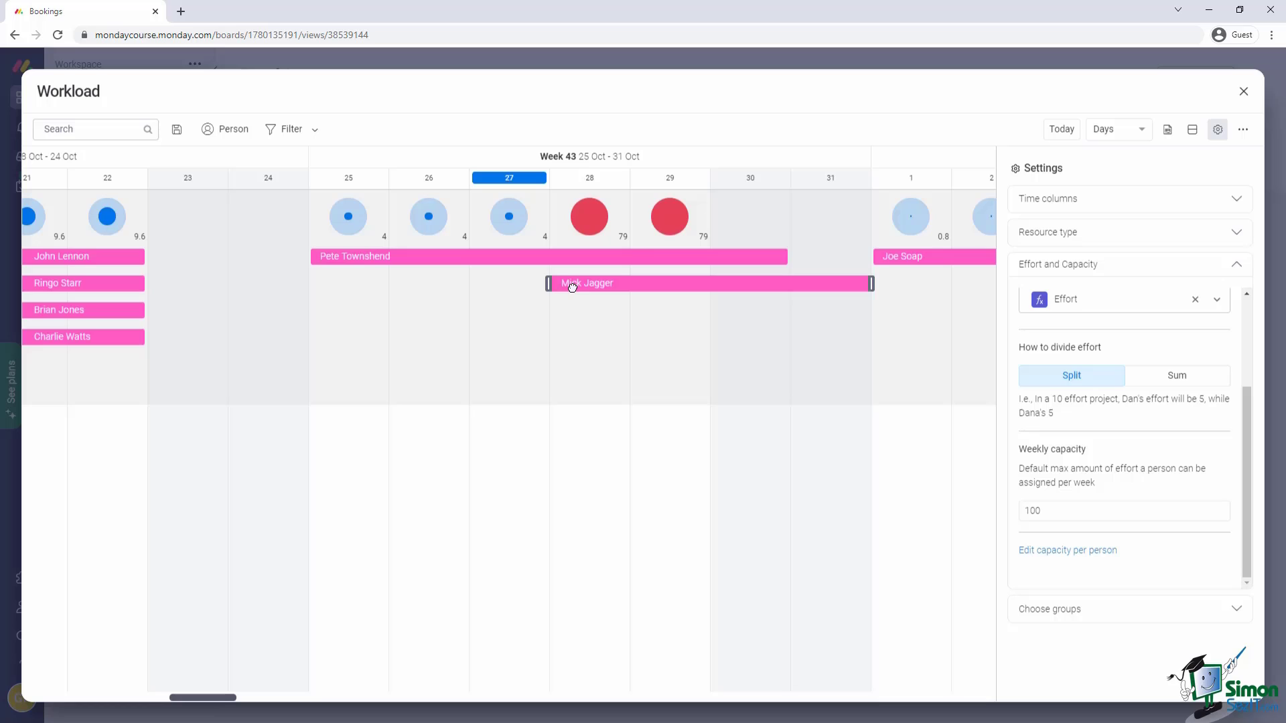